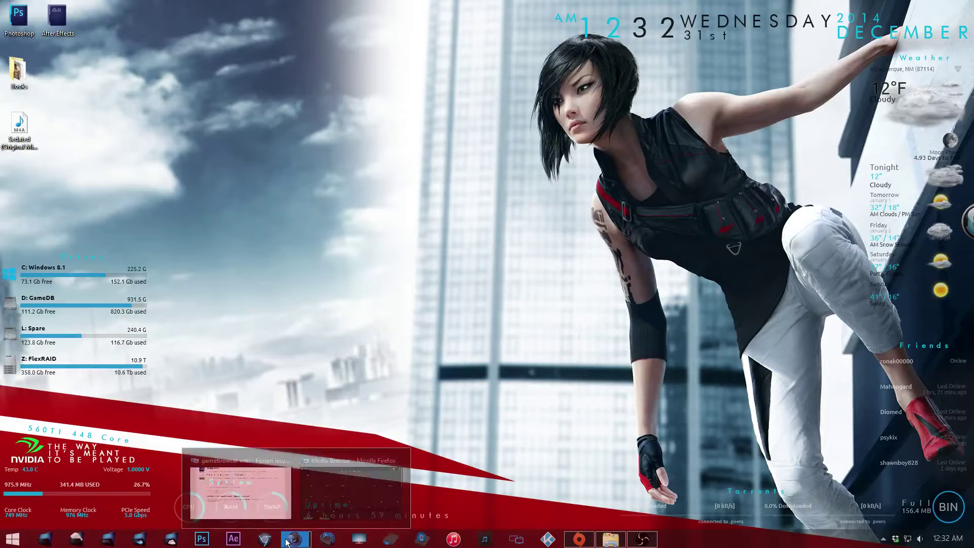
# Step: Bring up the gamebrowser wiki in Firefox and browse to the D:\Games\Games folder in File Explorer
pyautogui.click(273, 493)
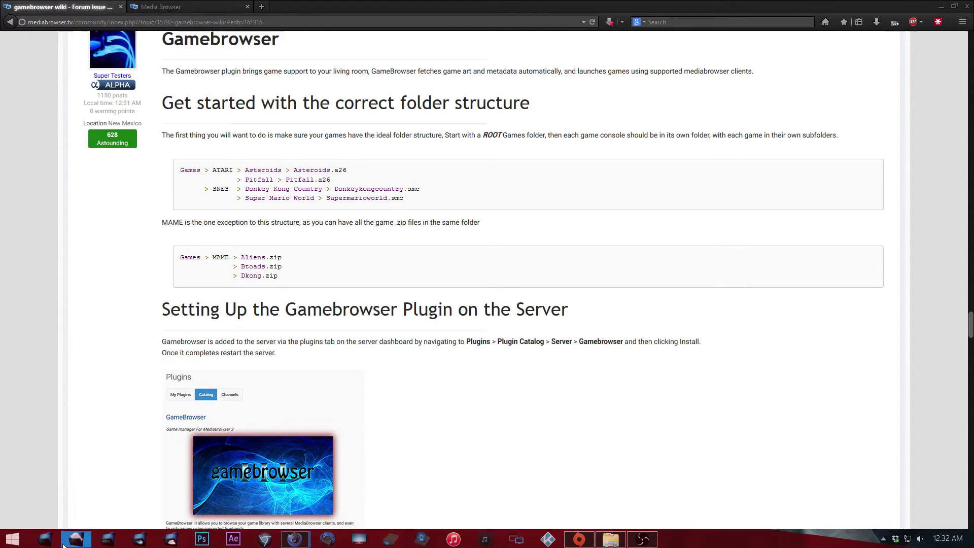
pyautogui.press('super+e')
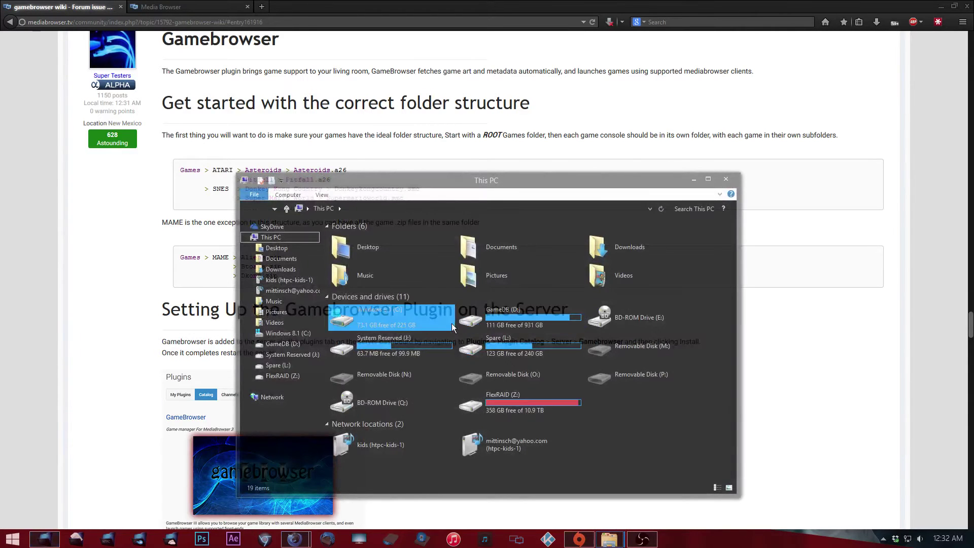
pyautogui.click(476, 317)
pyautogui.doubleClick(476, 317)
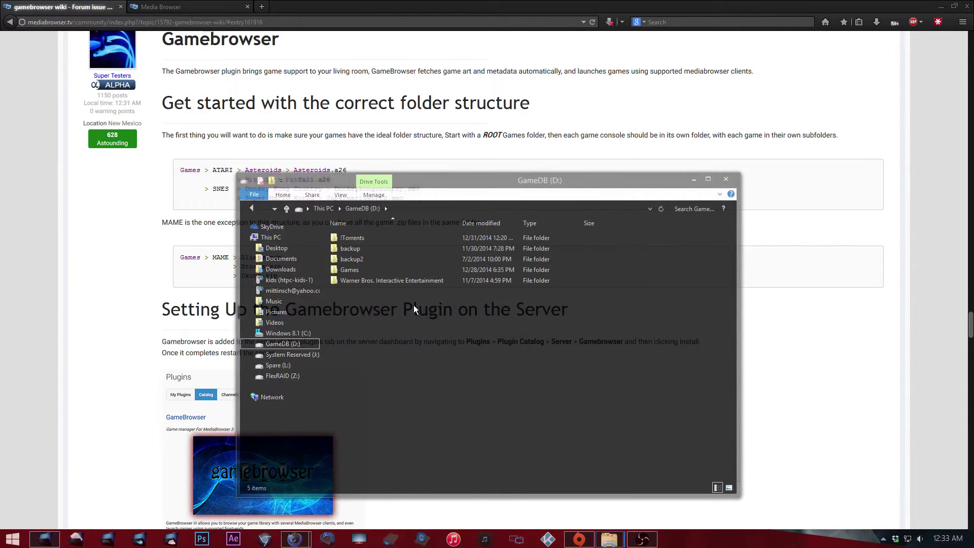
pyautogui.doubleClick(375, 276)
pyautogui.press('Up')
pyautogui.press('Up')
pyautogui.press('Up')
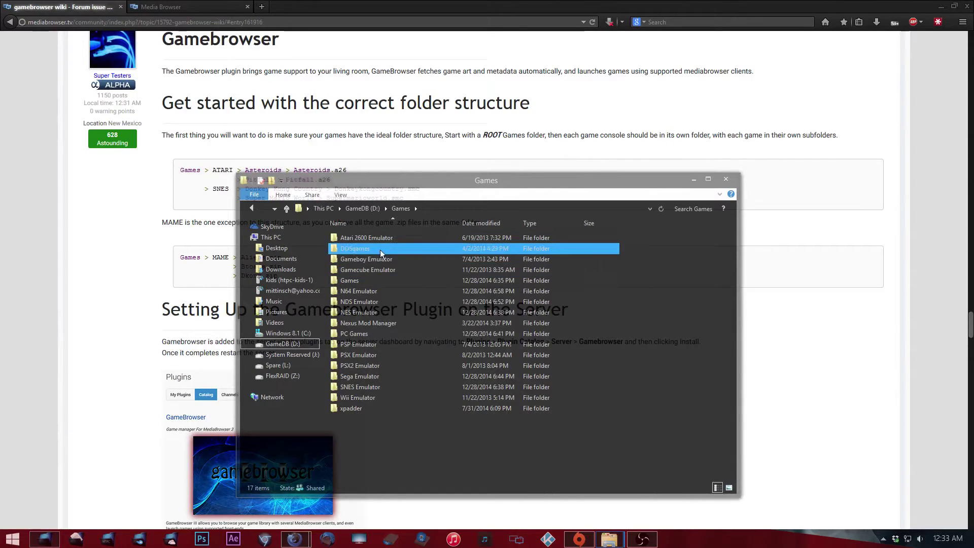
pyautogui.press('Down')
pyautogui.write('psx')
pyautogui.click(384, 282)
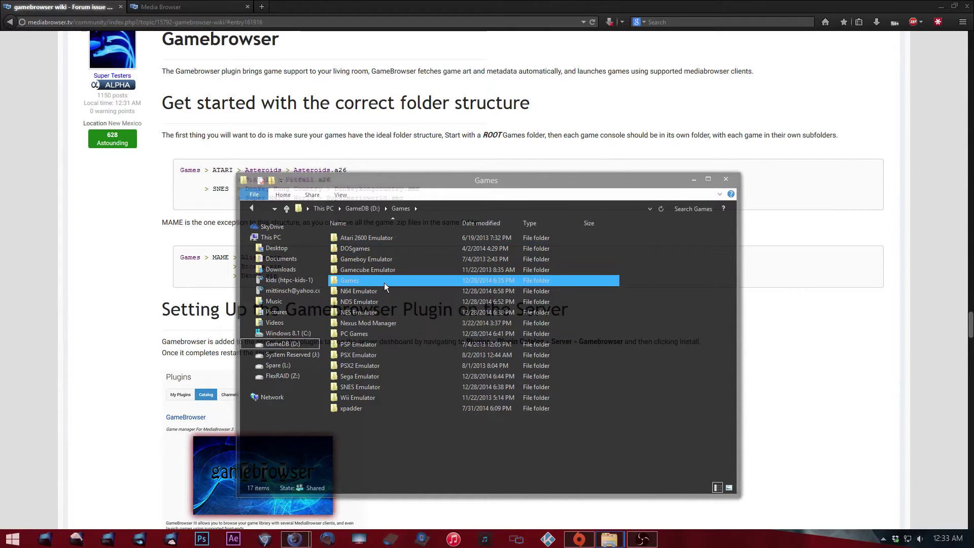
pyautogui.doubleClick(384, 282)
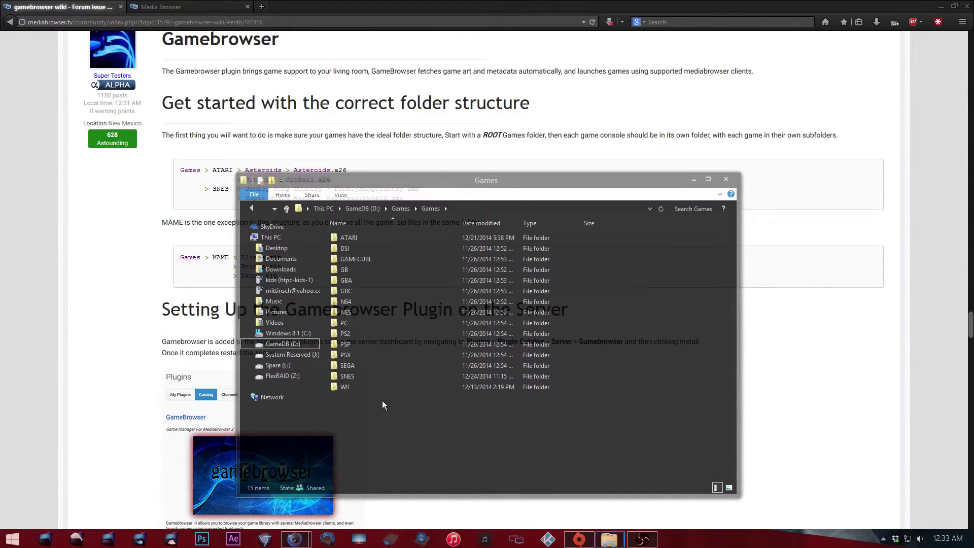
# Step: Examine the files in the NES game folder "Adventures of Dino Riki, The" and return to the console folder list and the wiki
pyautogui.doubleClick(378, 314)
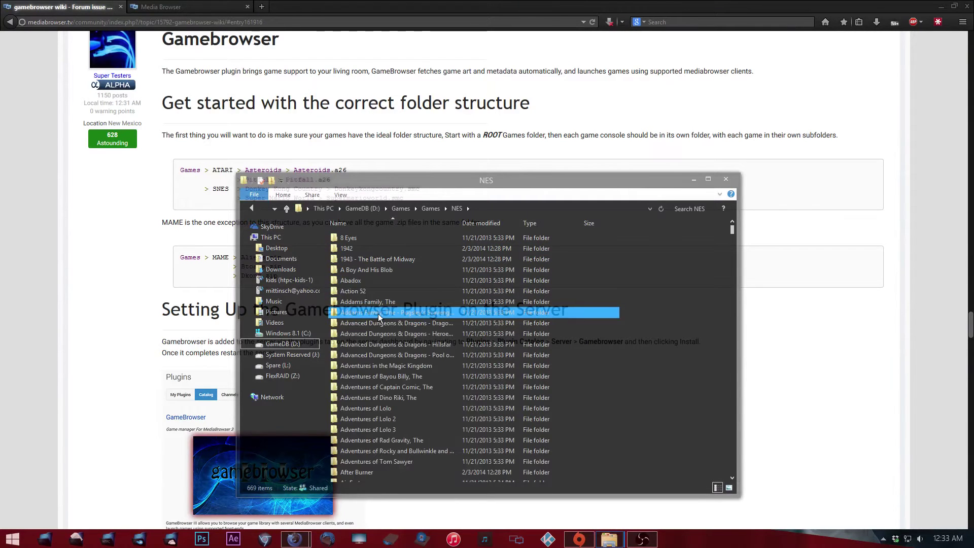
pyautogui.doubleClick(394, 400)
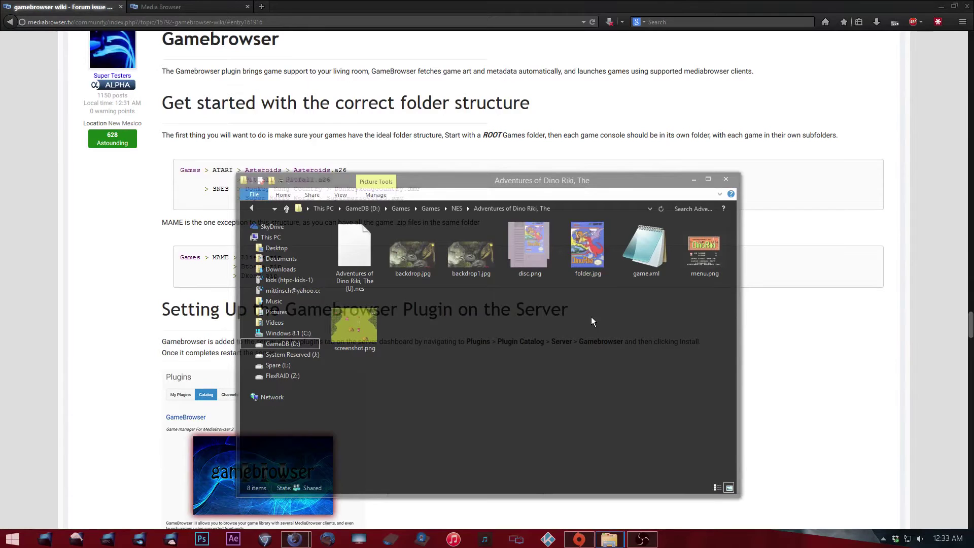
pyautogui.click(369, 269)
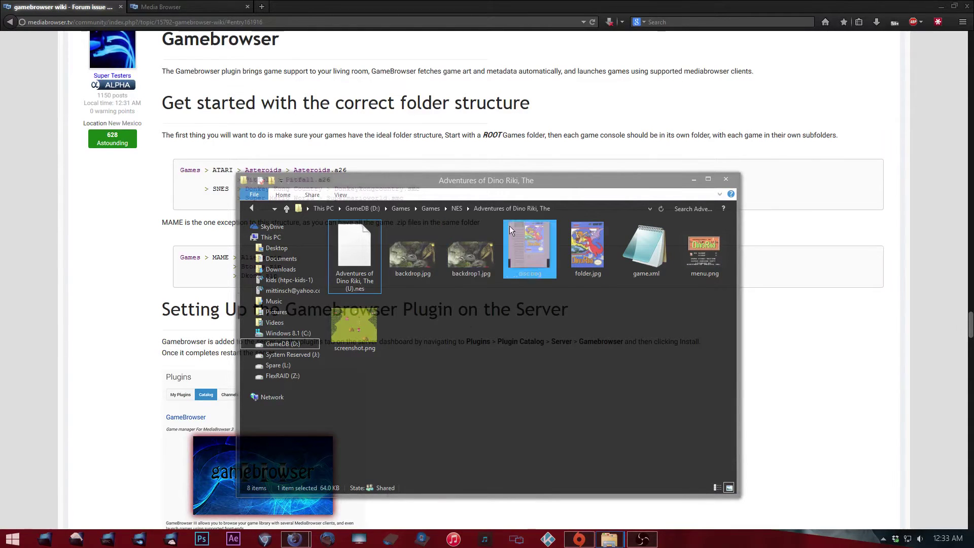
pyautogui.click(456, 209)
pyautogui.click(426, 209)
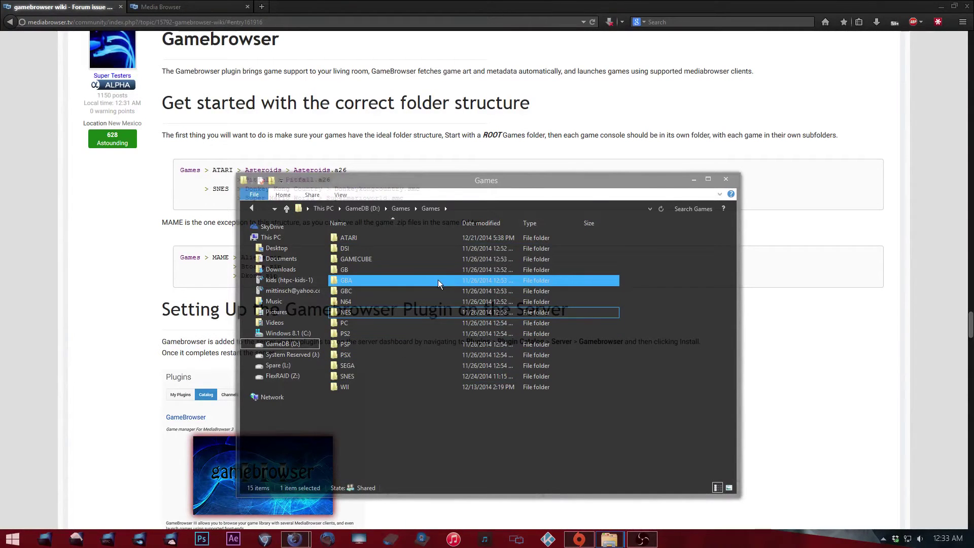
pyautogui.click(150, 279)
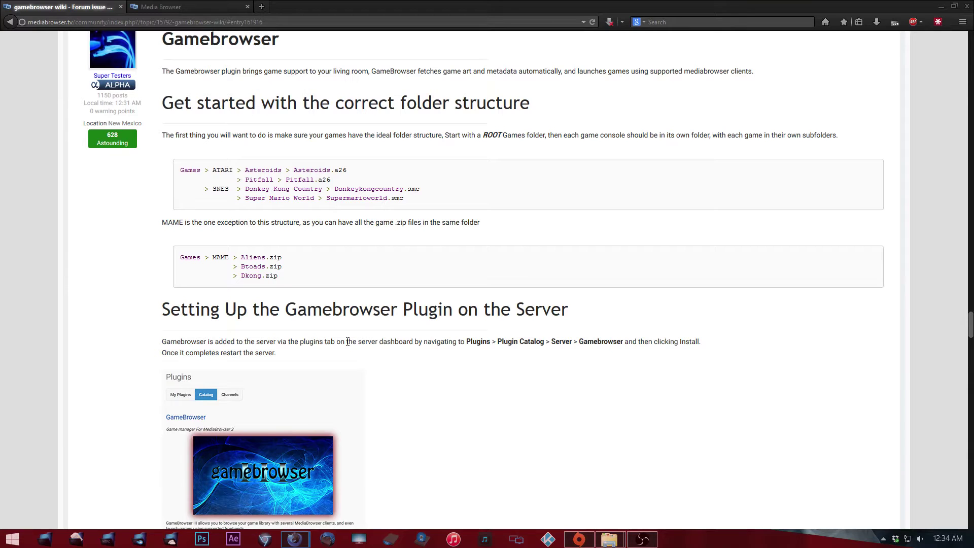
# Step: Review the console folders in the Games window once more and close it
pyautogui.moveTo(610, 539)
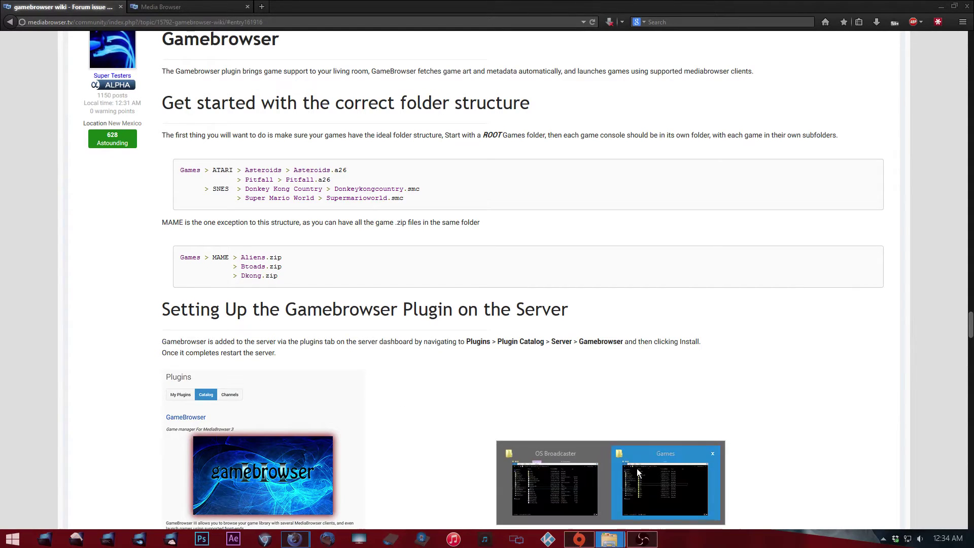
pyautogui.click(640, 476)
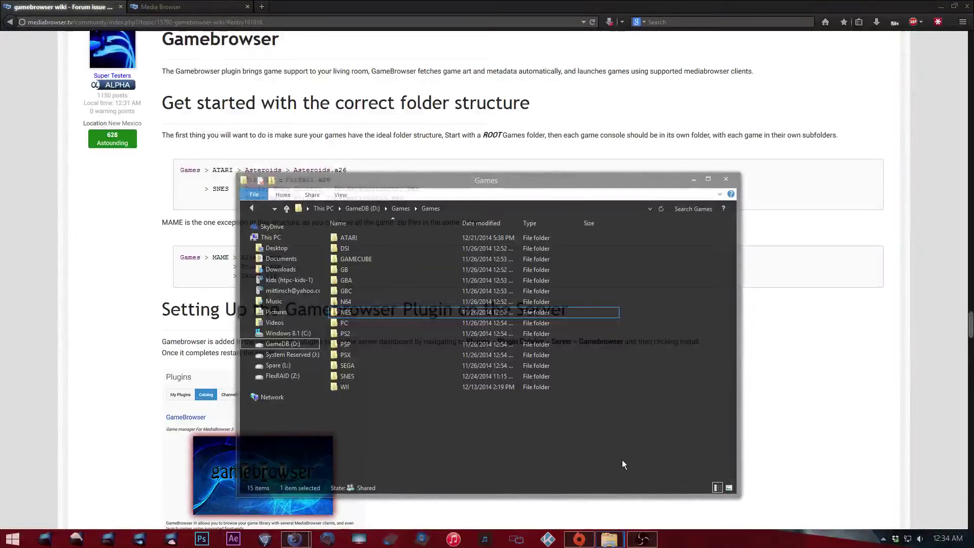
pyautogui.click(524, 260)
pyautogui.click(727, 180)
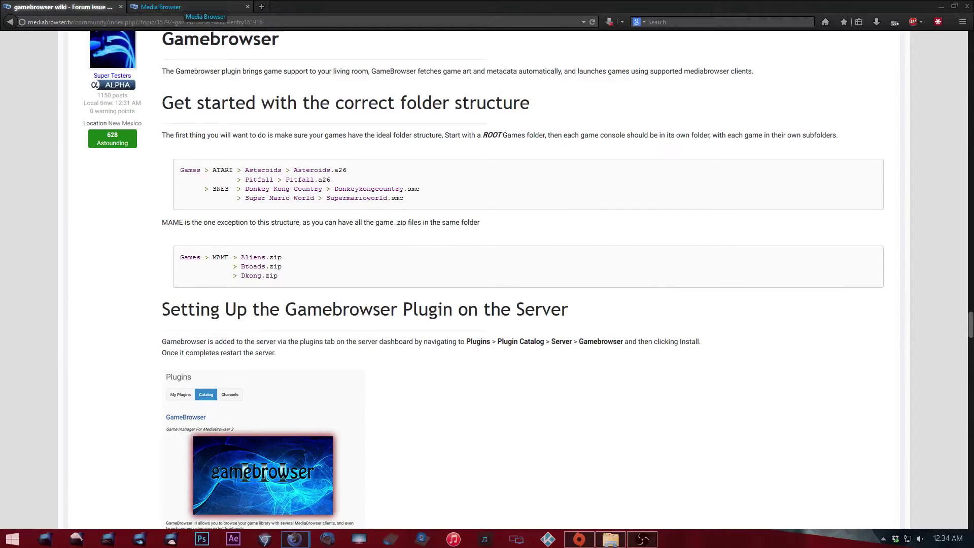
# Step: Open the plugin catalog in the Media Browser server dashboard
pyautogui.click(161, 7)
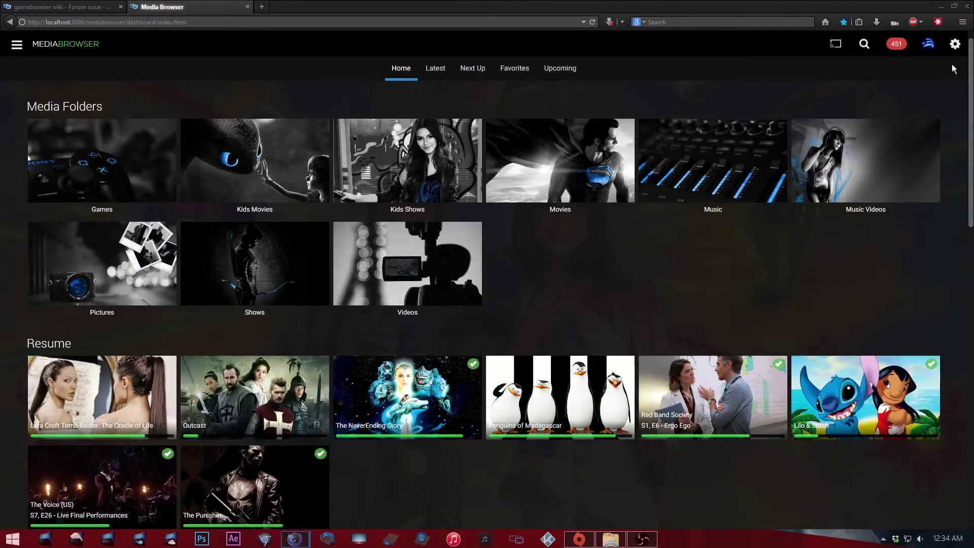
pyautogui.click(954, 43)
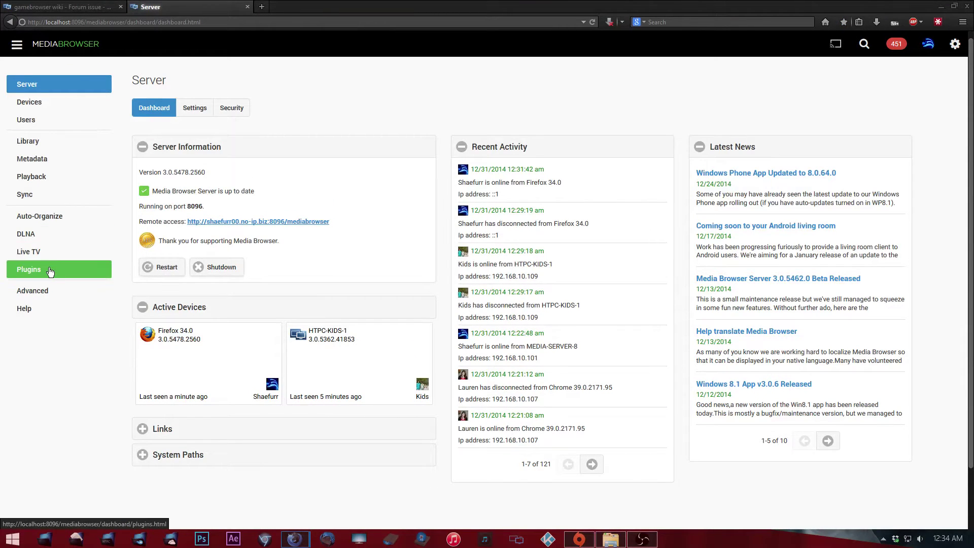
pyautogui.click(87, 265)
pyautogui.click(207, 114)
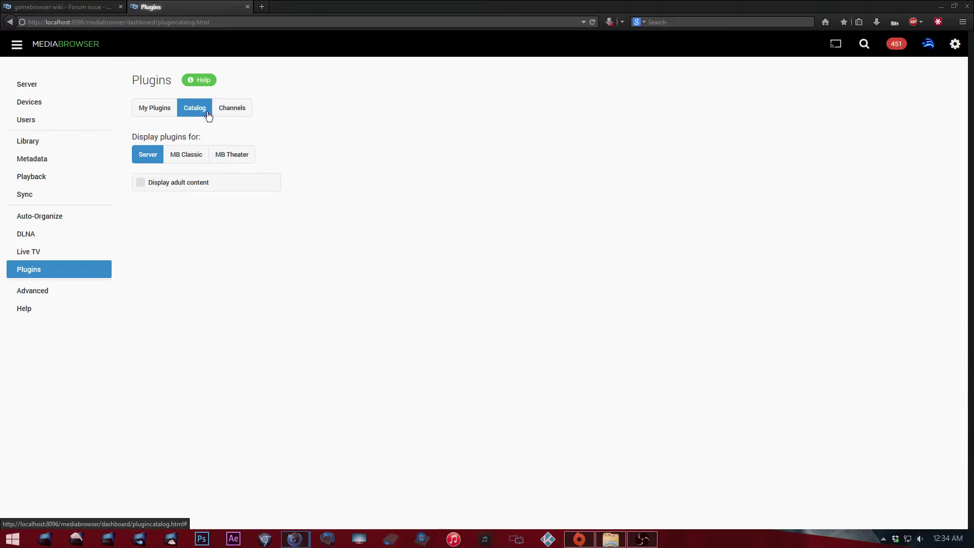
# Step: Install the GameBrowser plugin, version 3.0.5354.30239 (Release), from the Content Provider category and restart the server
pyautogui.scroll(-4, 285, 322)
pyautogui.scroll(-4, 283, 322)
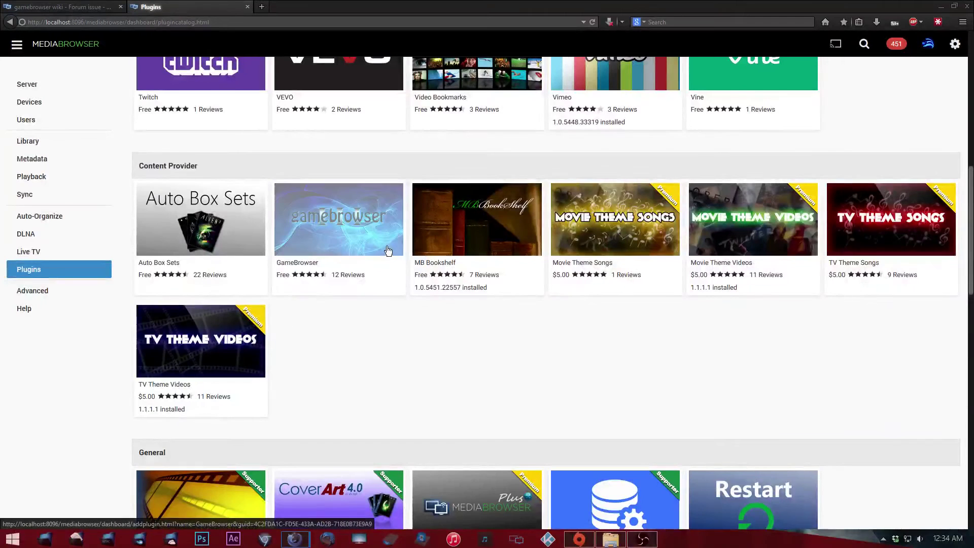
pyautogui.click(388, 250)
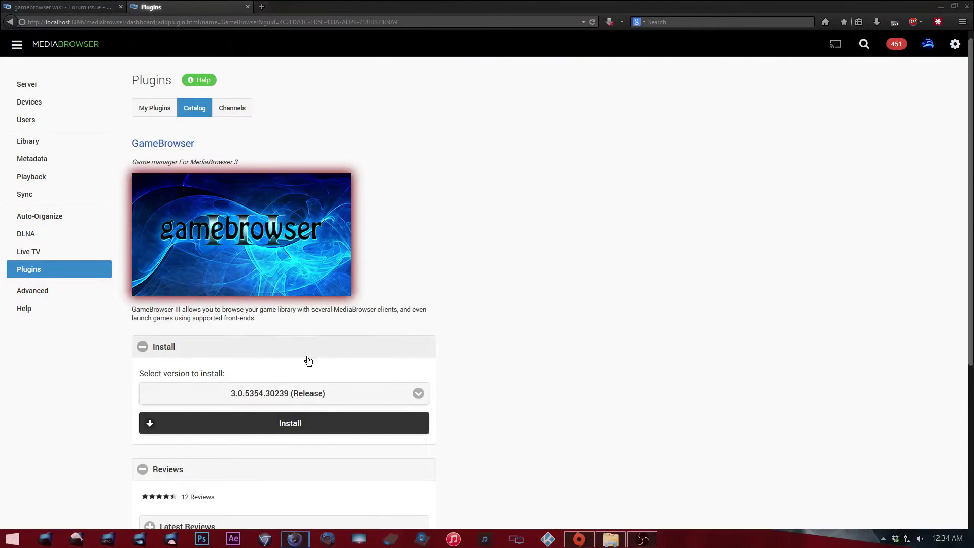
pyautogui.click(288, 424)
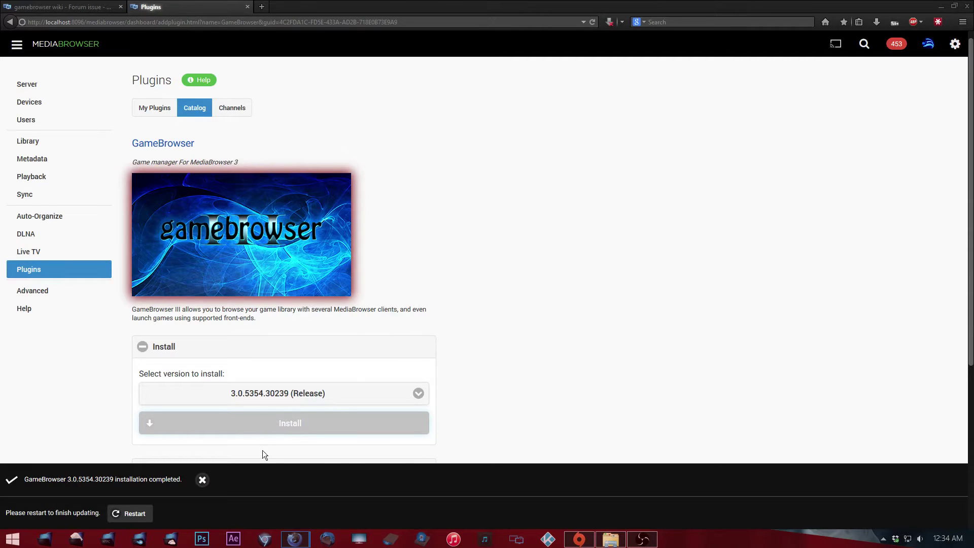
pyautogui.click(135, 513)
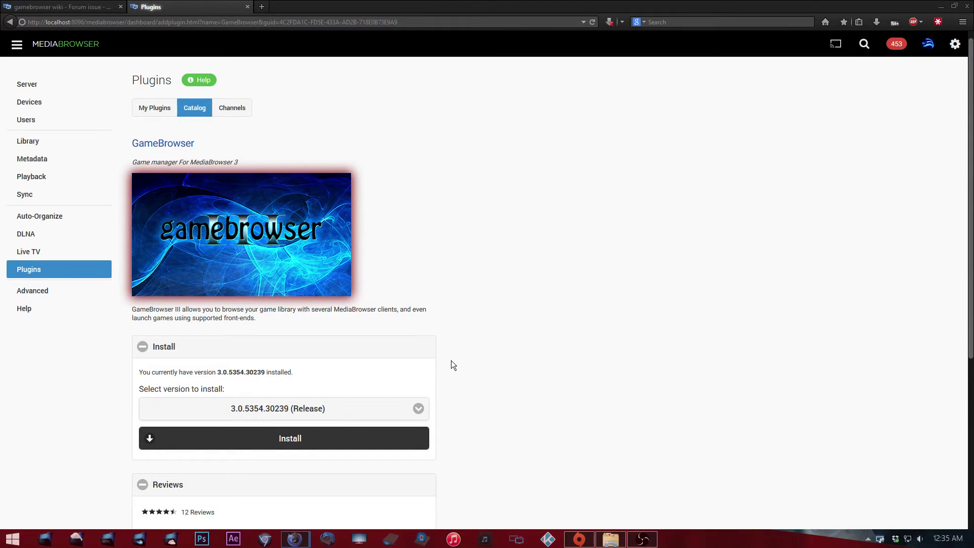
pyautogui.click(642, 539)
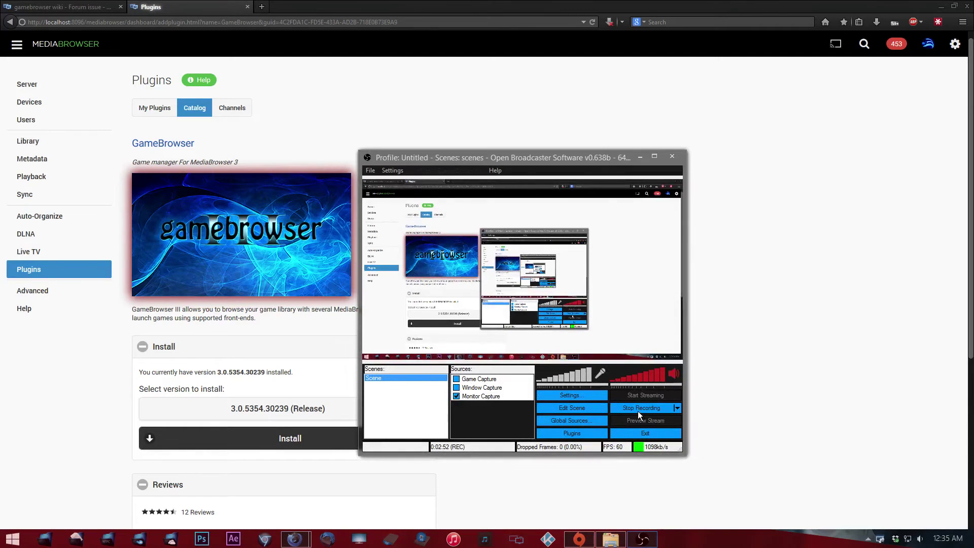
pyautogui.click(639, 409)
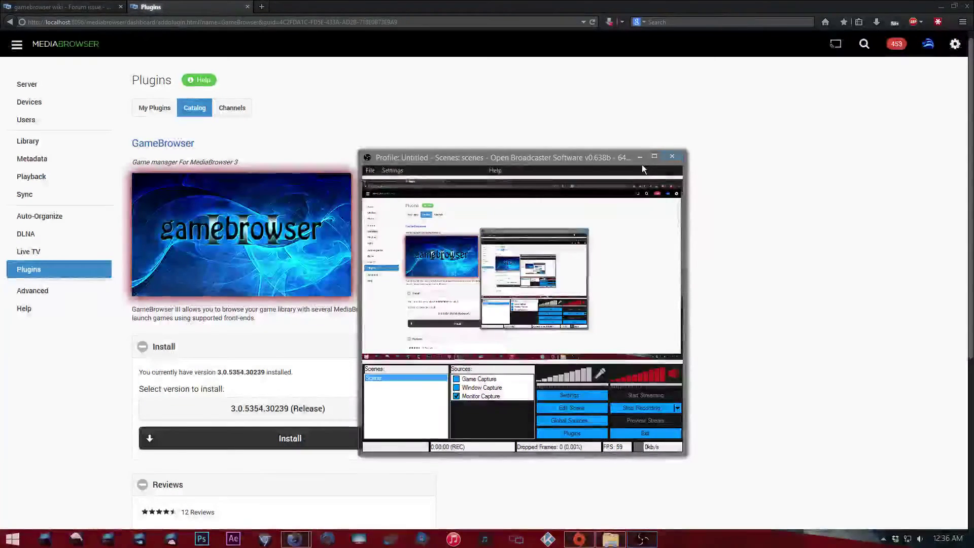
pyautogui.click(639, 158)
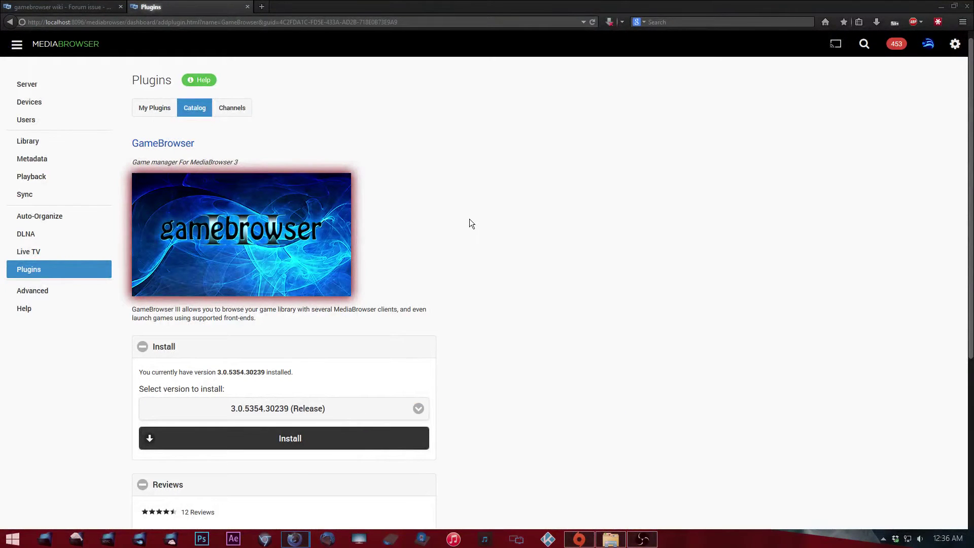
# Step: Open the platform configuration of the installed GameBrowser plugin
pyautogui.click(93, 269)
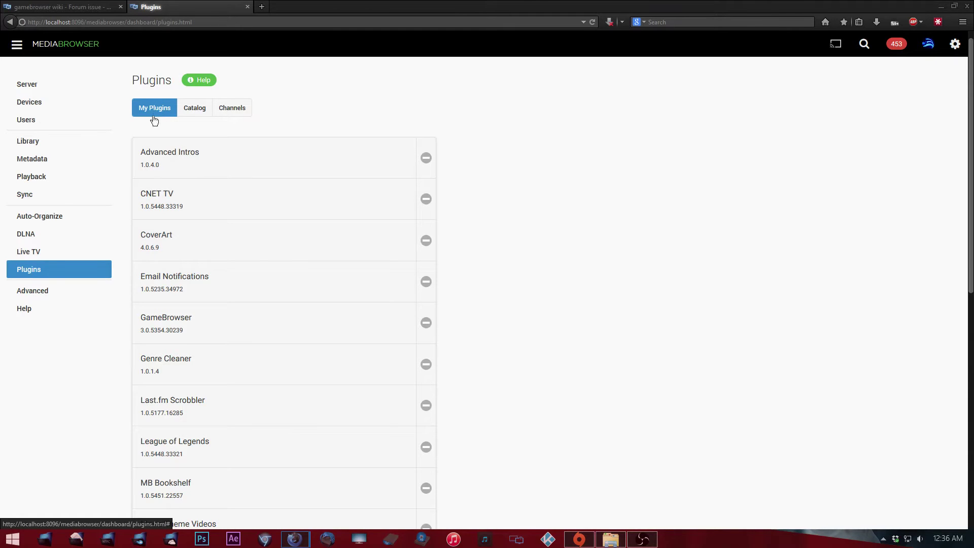
pyautogui.click(196, 332)
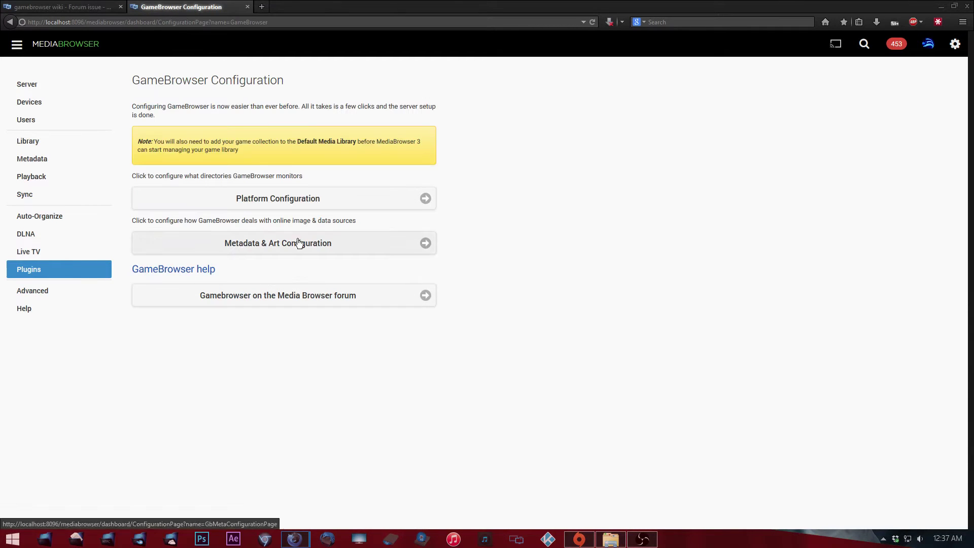
pyautogui.click(343, 204)
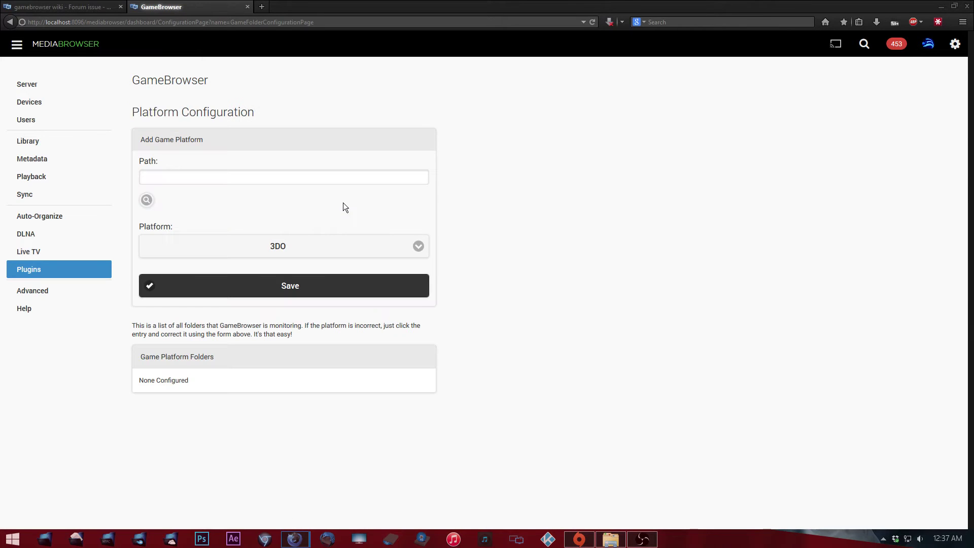
pyautogui.click(148, 201)
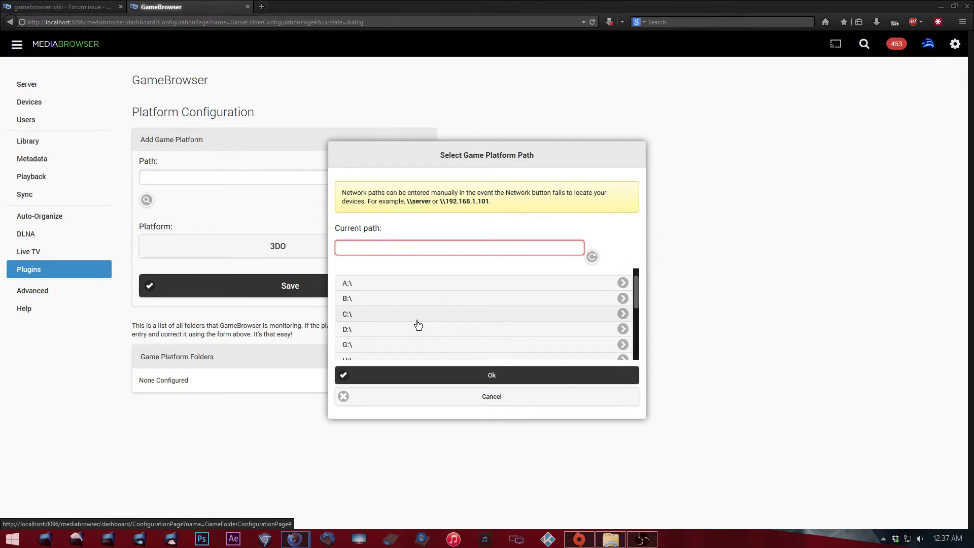
pyautogui.scroll(-3, 383, 326)
pyautogui.click(373, 346)
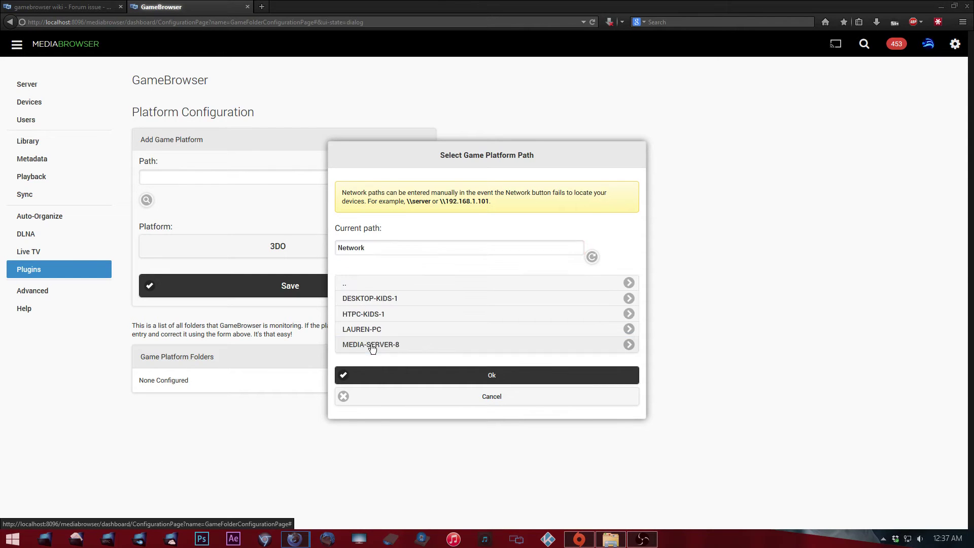
pyautogui.click(375, 342)
pyautogui.click(393, 314)
pyautogui.click(394, 300)
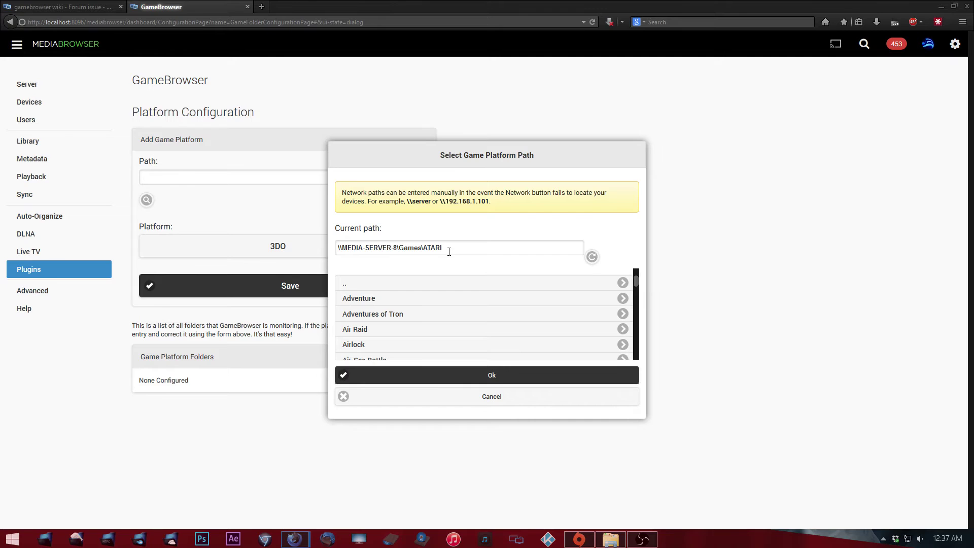
pyautogui.click(449, 397)
pyautogui.click(147, 201)
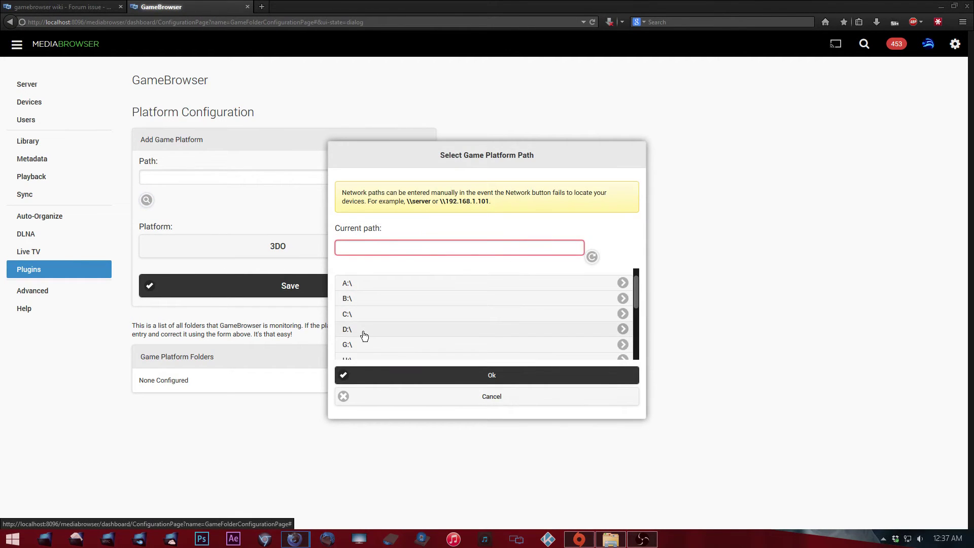
pyautogui.click(365, 336)
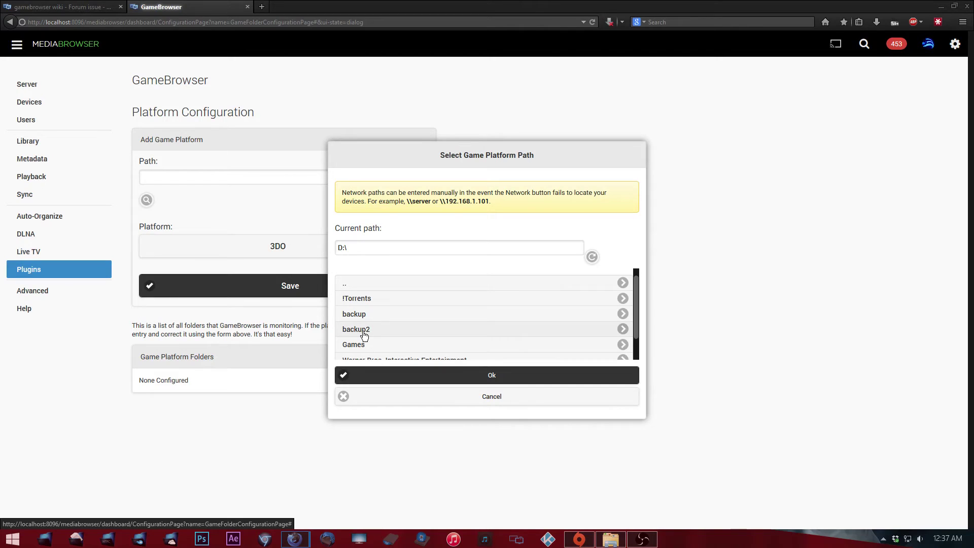
pyautogui.click(368, 346)
pyautogui.scroll(-2, 383, 325)
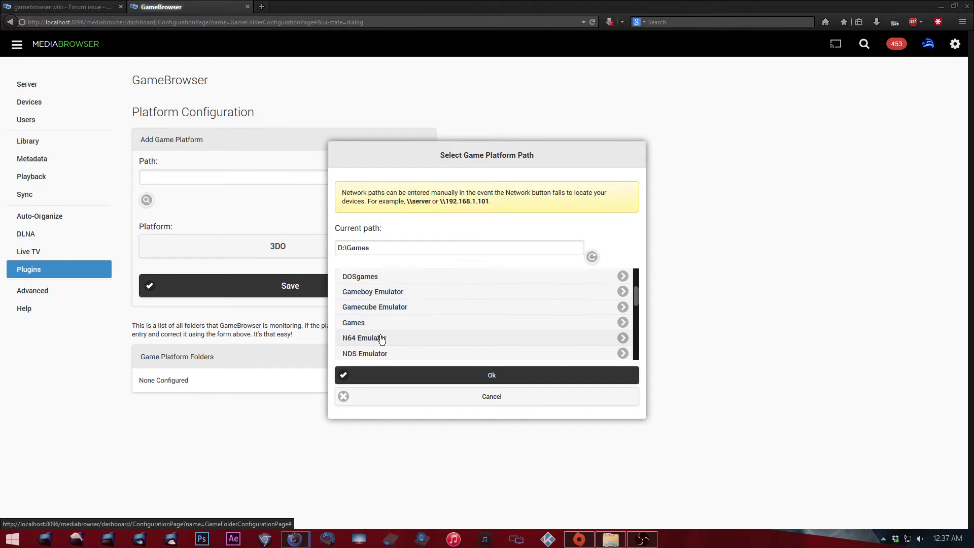
pyautogui.click(383, 310)
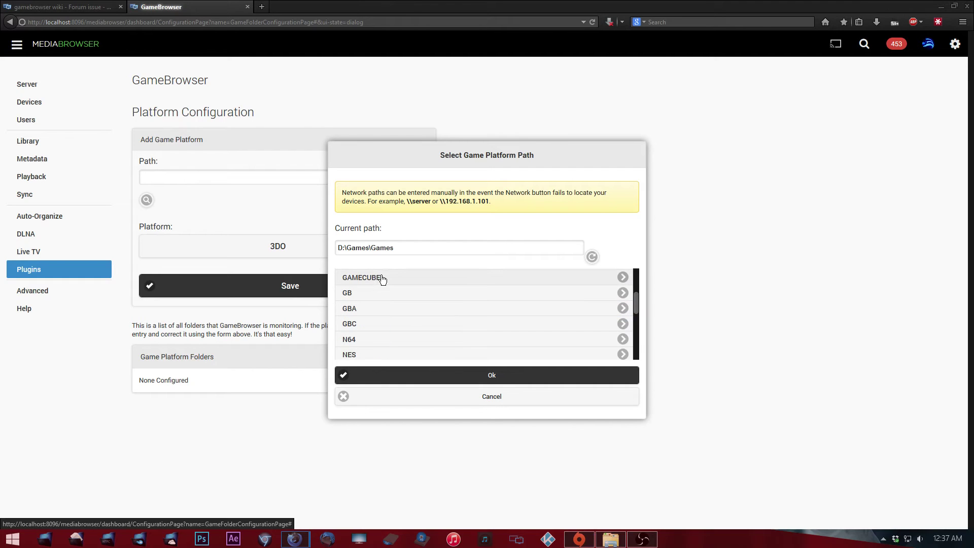
pyautogui.scroll(1, 379, 315)
pyautogui.scroll(1, 379, 315)
pyautogui.click(381, 298)
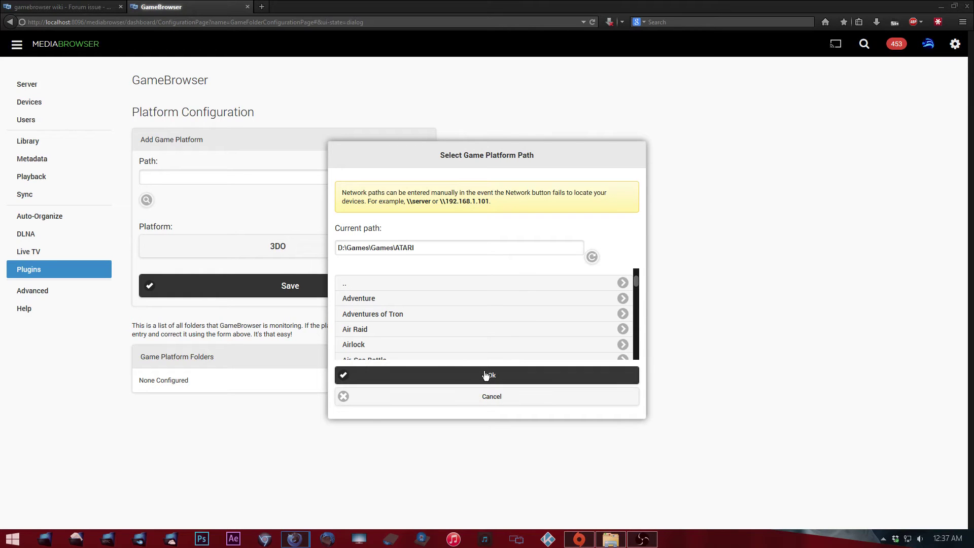
pyautogui.click(502, 397)
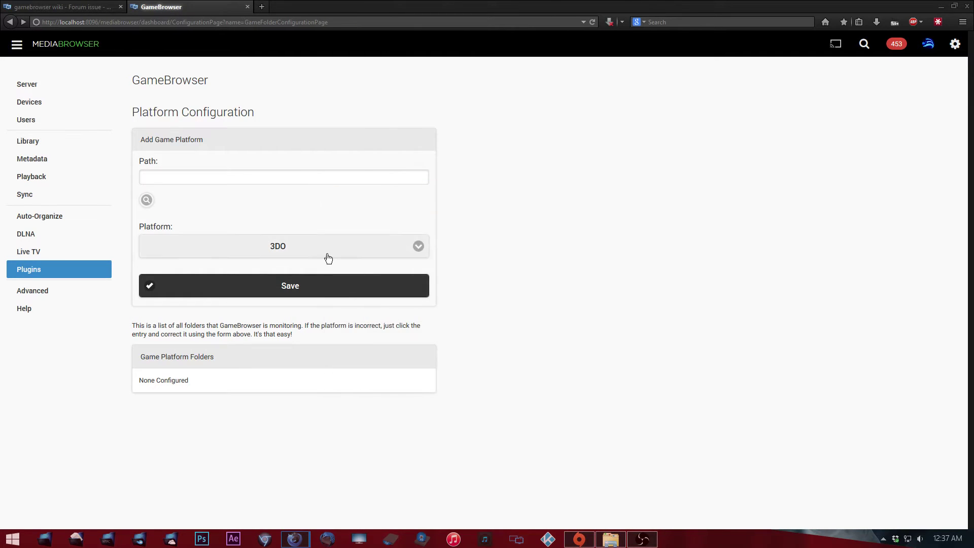
# Step: Add the network folder \\MEDIA-SERVER-8\Games\ATARI as a game platform folder with the platform Atari 2600 and save it
pyautogui.click(146, 199)
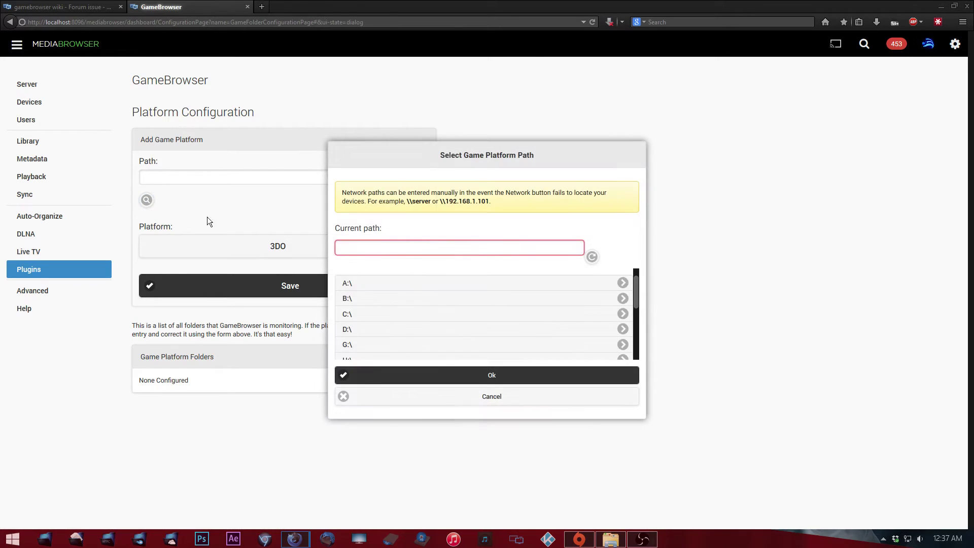
pyautogui.scroll(-3, 385, 325)
pyautogui.click(381, 347)
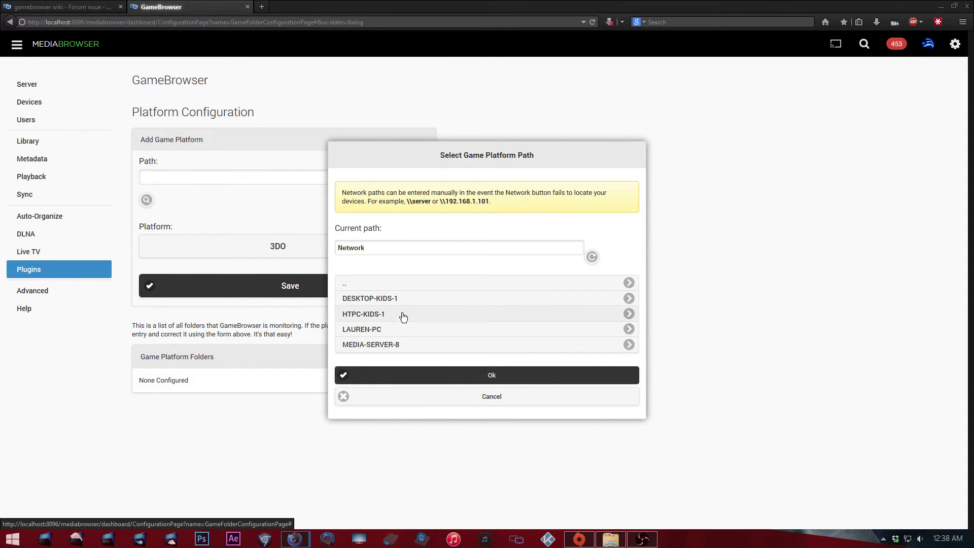
pyautogui.click(396, 340)
pyautogui.click(396, 316)
pyautogui.click(396, 301)
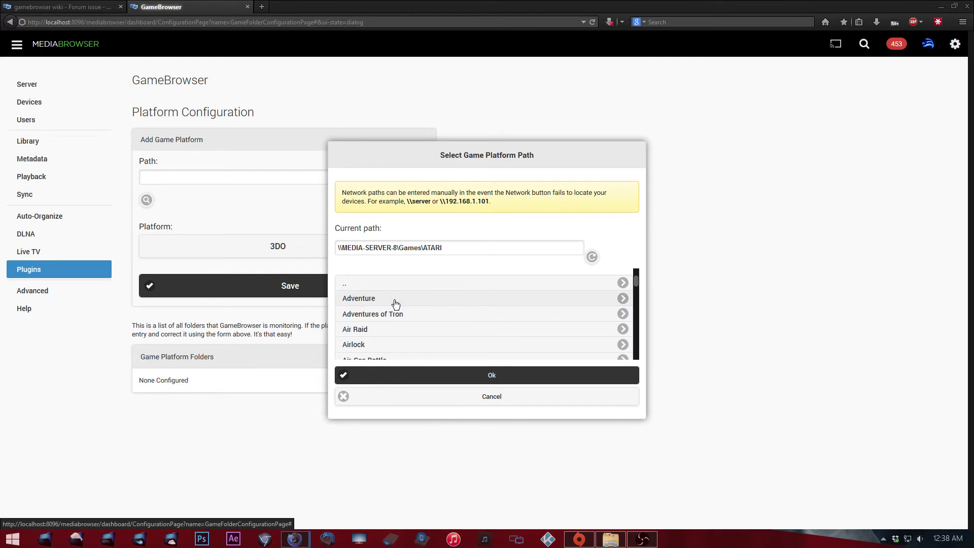
pyautogui.click(483, 375)
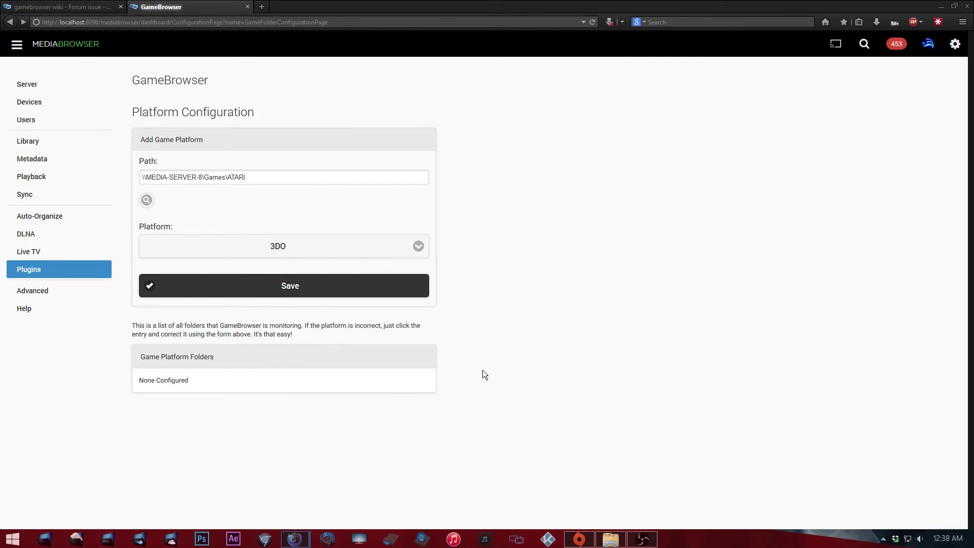
pyautogui.click(379, 254)
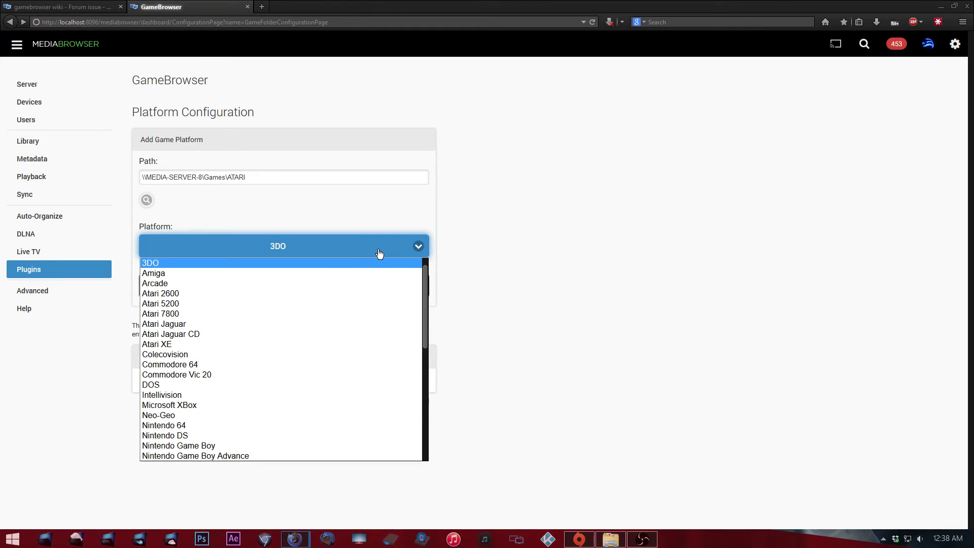
pyautogui.click(190, 296)
pyautogui.click(275, 291)
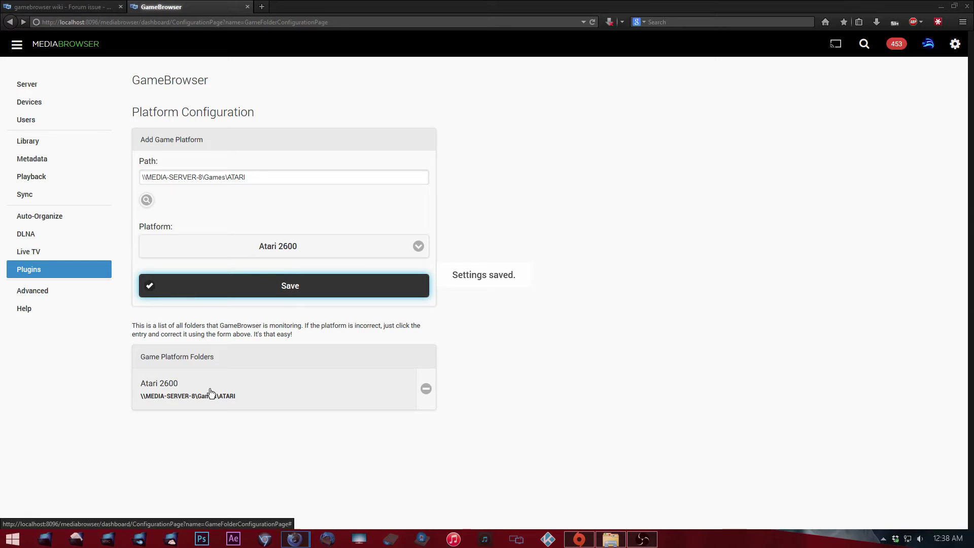
# Step: Add the network folder \\MEDIA-SERVER-8\Games\DSI as a game platform folder with the platform Nintendo DS and save it
pyautogui.click(145, 200)
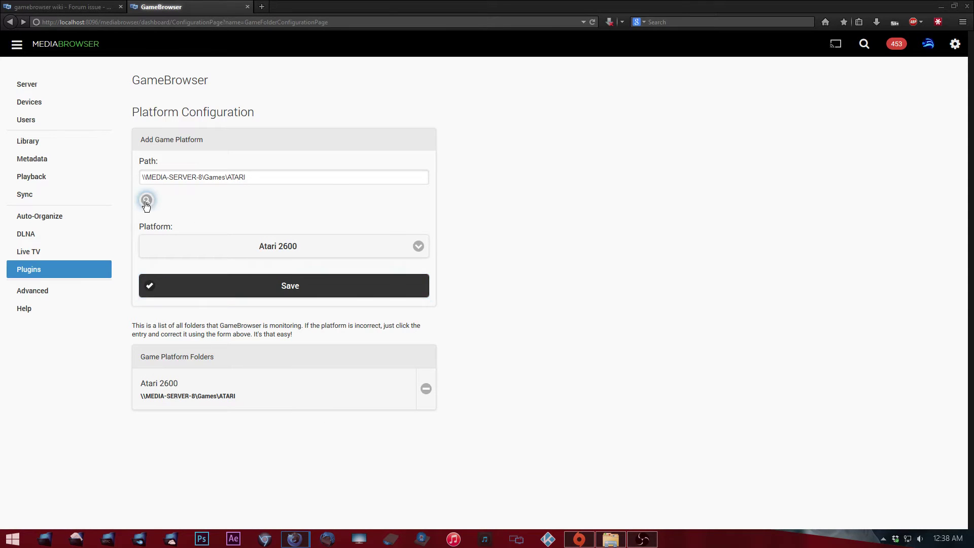
pyautogui.scroll(-3, 416, 330)
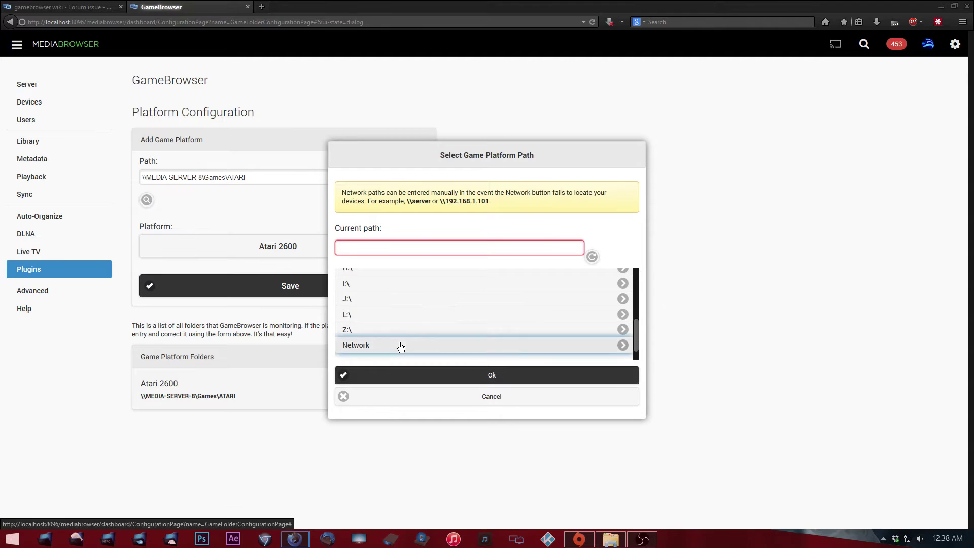
pyautogui.click(398, 345)
pyautogui.click(392, 345)
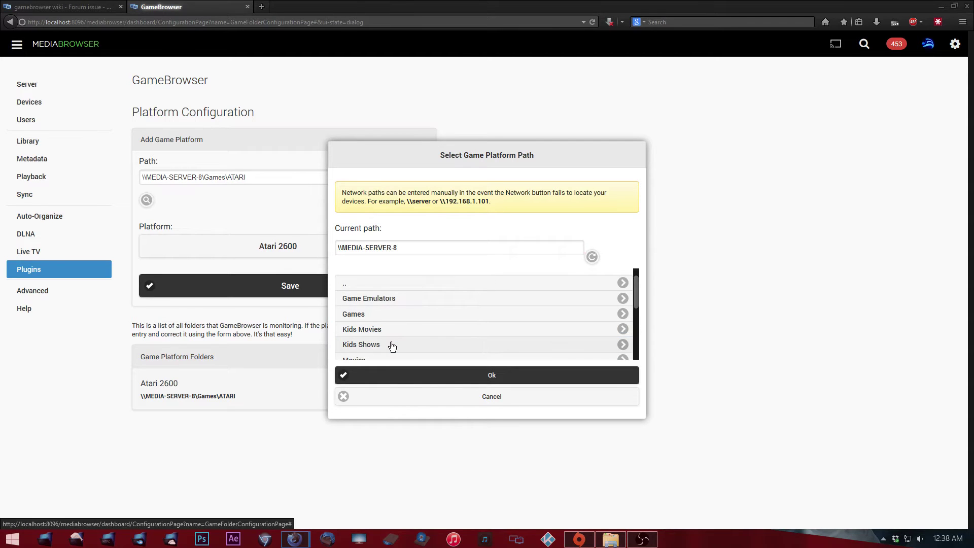
pyautogui.click(394, 314)
pyautogui.click(382, 315)
pyautogui.click(463, 375)
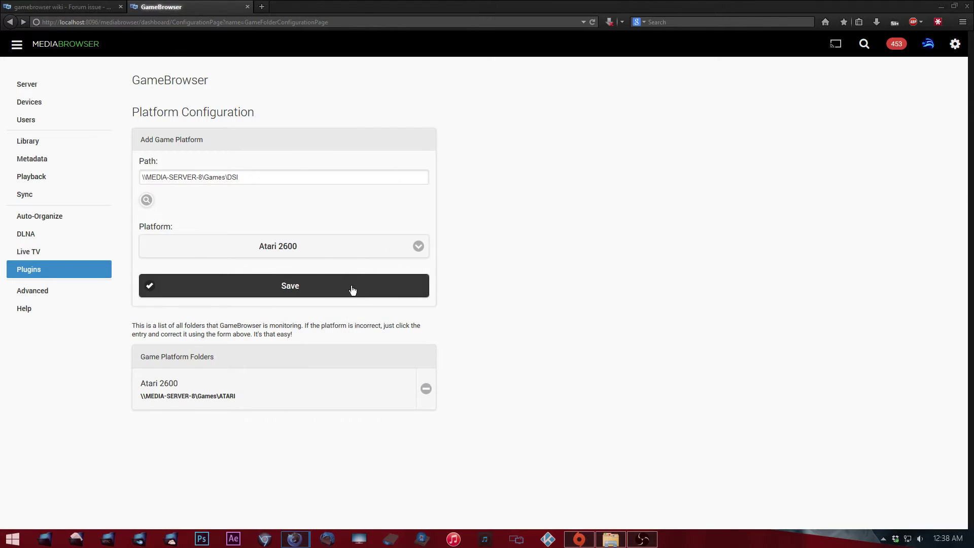
pyautogui.click(341, 252)
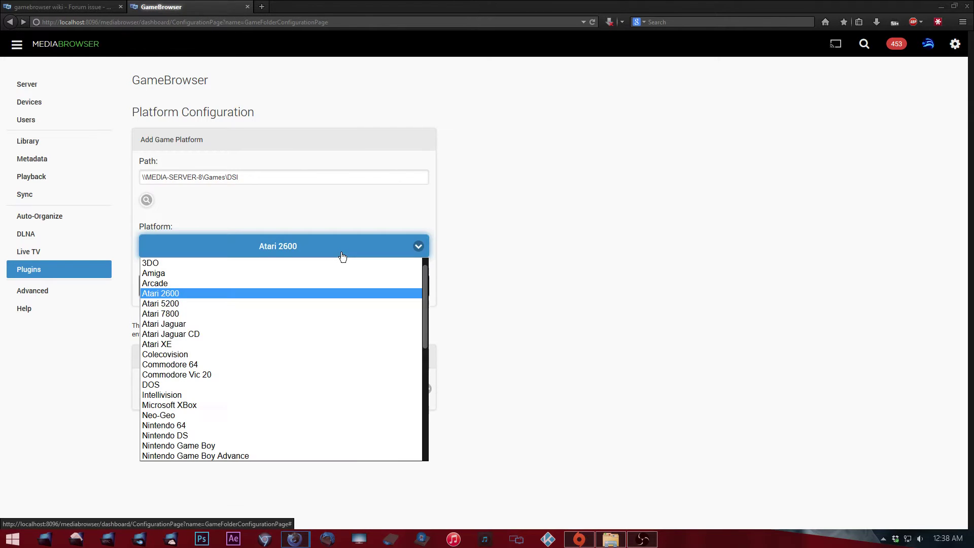
pyautogui.click(199, 437)
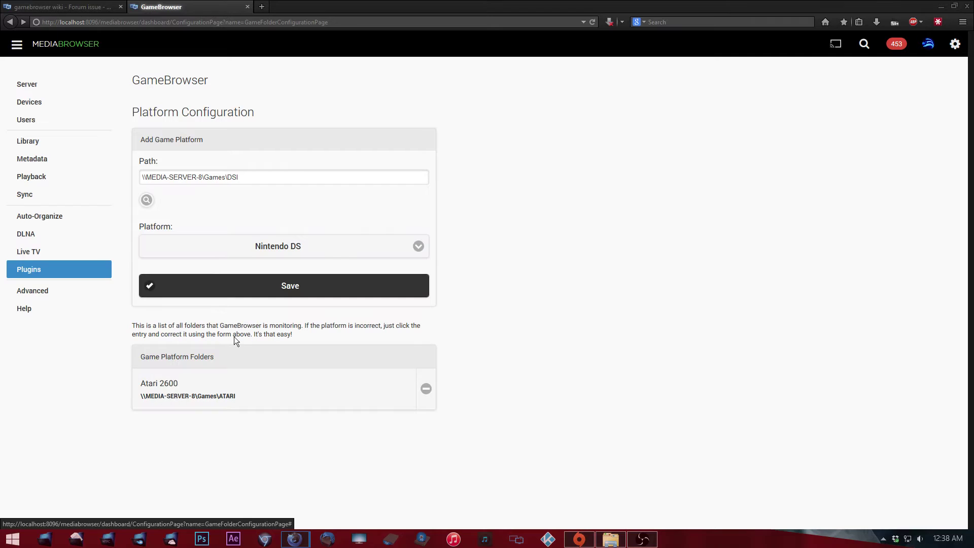
pyautogui.click(282, 290)
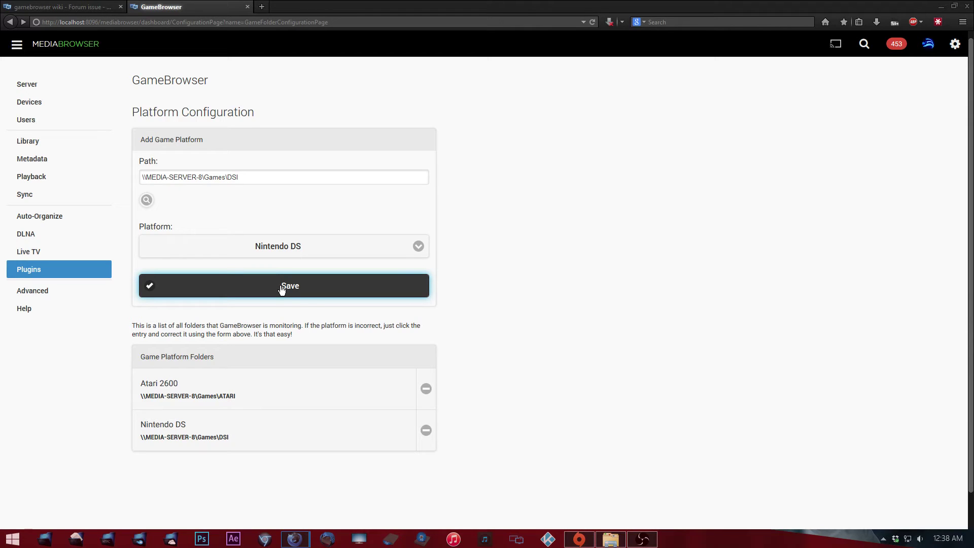
# Step: Add the network folder \\MEDIA-SERVER-8\Games\GAMECUBE as a game platform folder with the platform Nintendo GameCube and save it
pyautogui.click(149, 200)
pyautogui.scroll(-3, 405, 326)
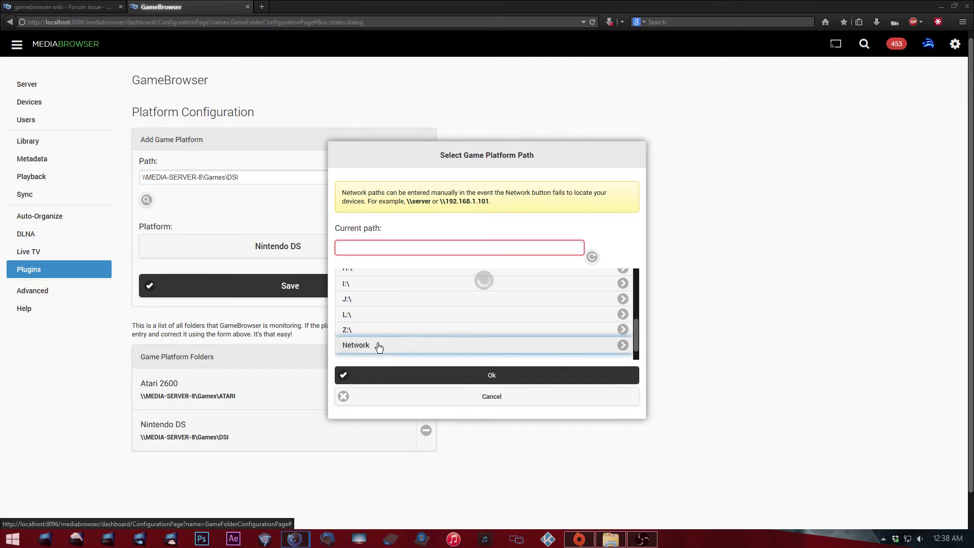
pyautogui.click(413, 343)
pyautogui.click(394, 319)
pyautogui.click(387, 330)
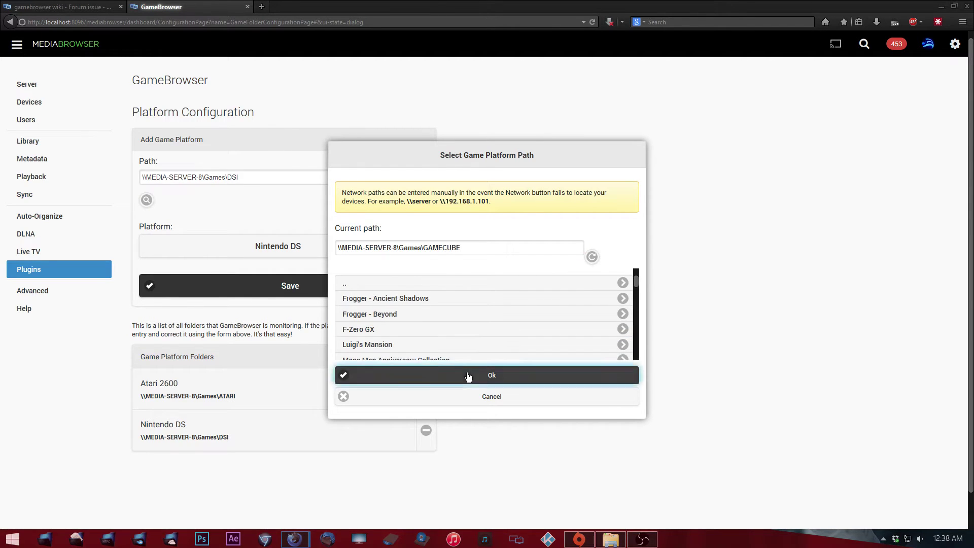
pyautogui.click(468, 376)
pyautogui.click(311, 254)
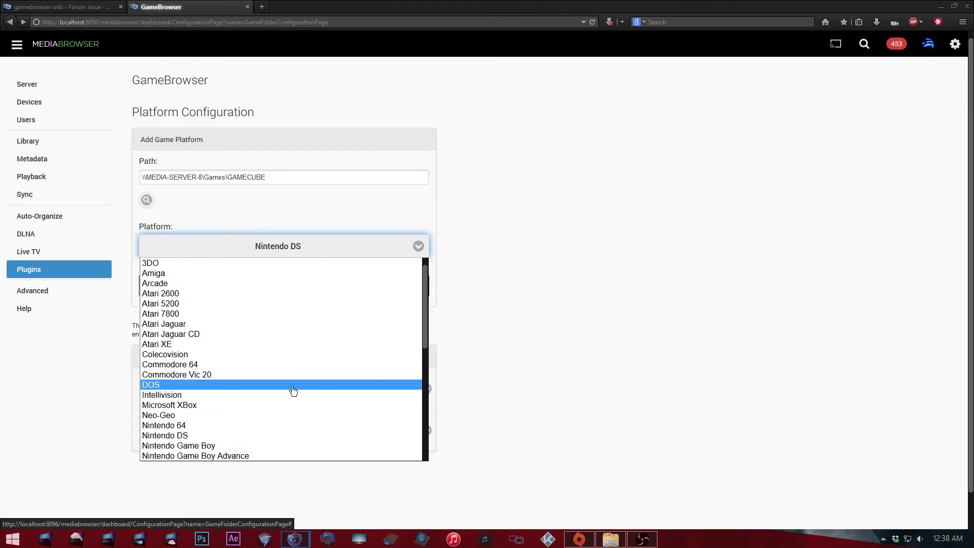
pyautogui.scroll(-3, 284, 383)
pyautogui.click(252, 389)
pyautogui.click(319, 288)
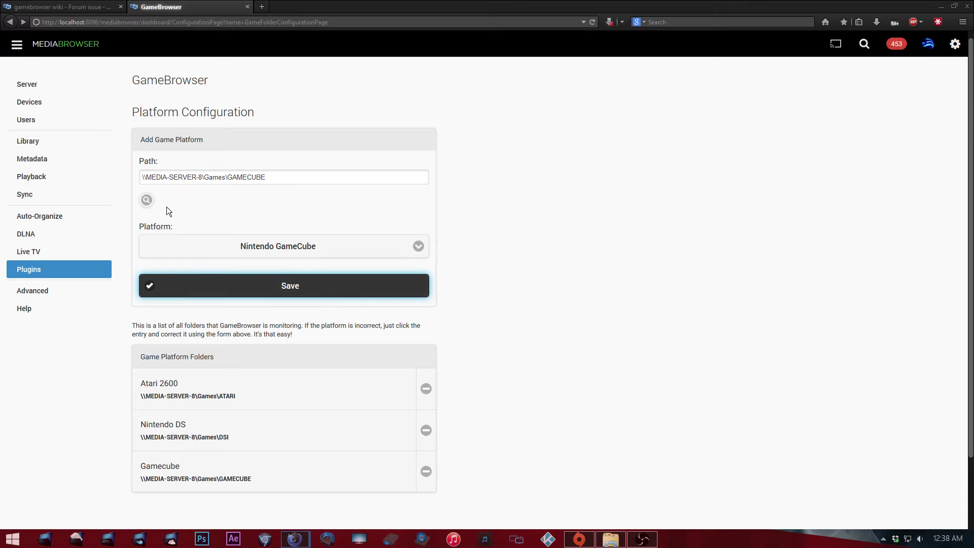
# Step: Add the network folder \\MEDIA-SERVER-8\Games\GB as a Nintendo Game Boy platform folder, save it and review the configured folders
pyautogui.click(151, 203)
pyautogui.scroll(-5, 406, 308)
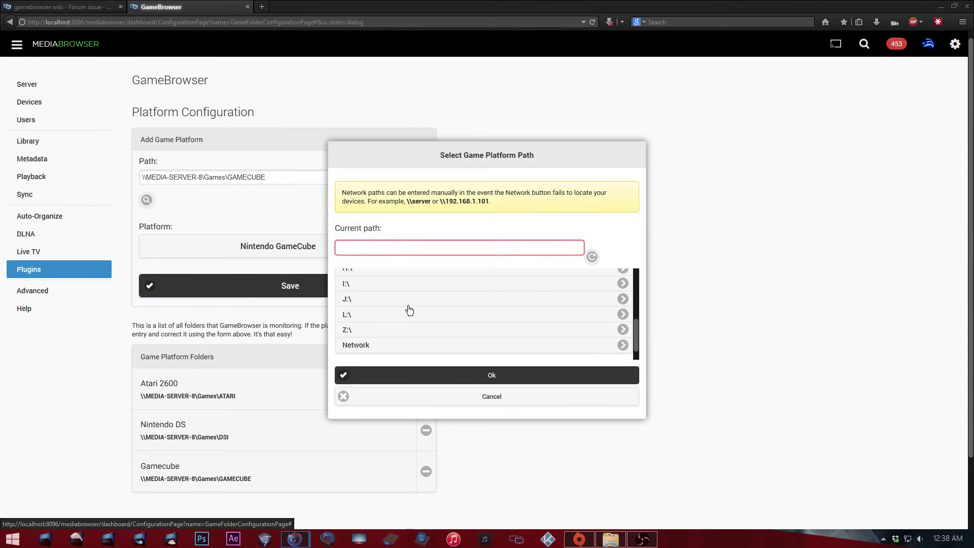
pyautogui.click(394, 346)
pyautogui.click(391, 342)
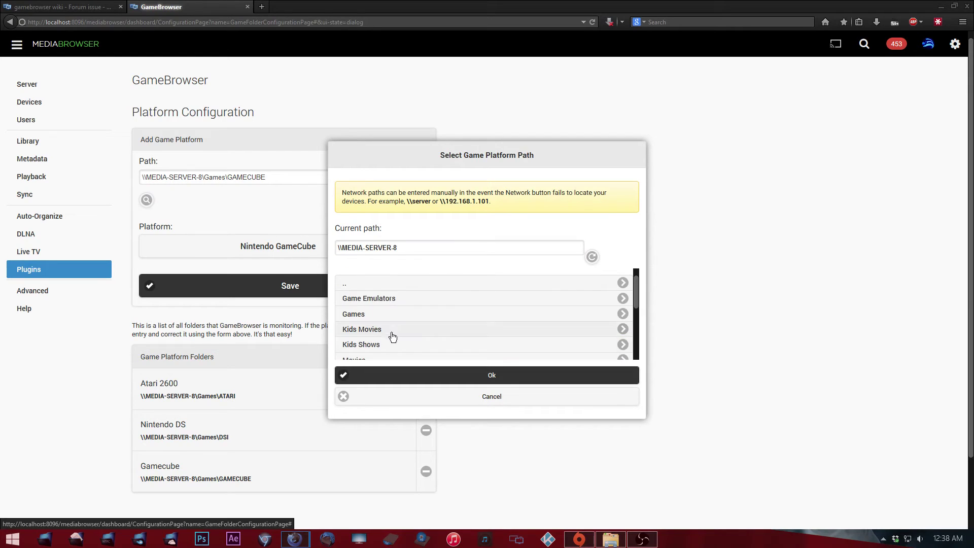
pyautogui.click(390, 320)
pyautogui.click(395, 350)
pyautogui.click(459, 375)
pyautogui.click(303, 257)
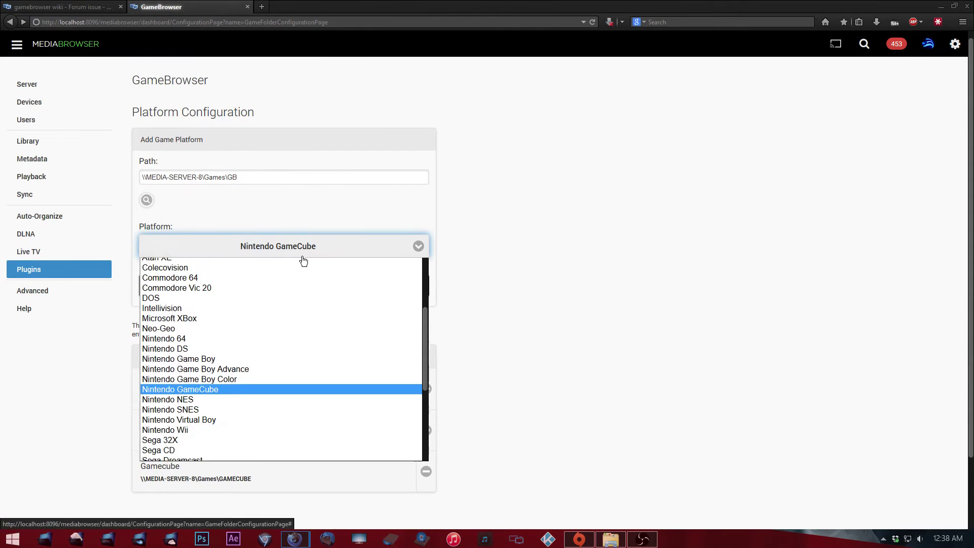
pyautogui.click(296, 361)
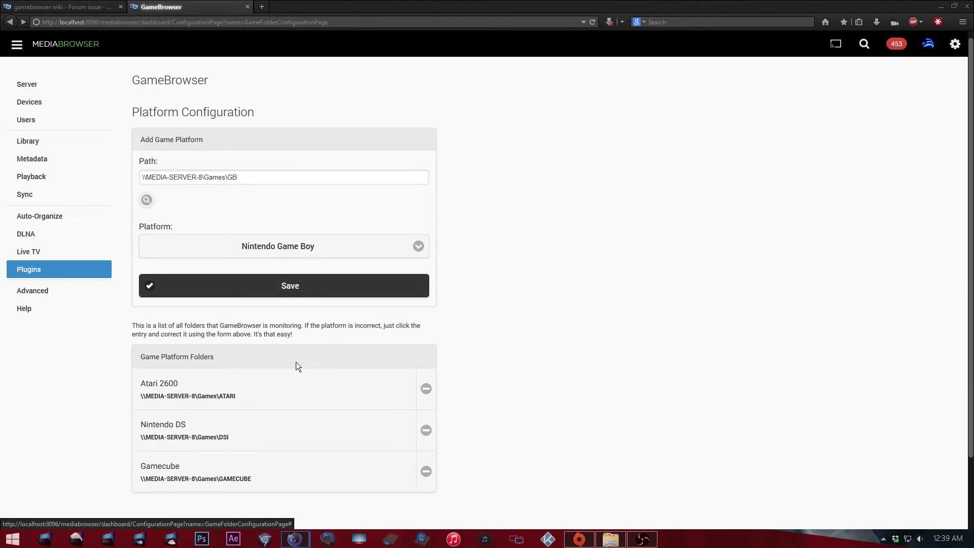
pyautogui.click(311, 288)
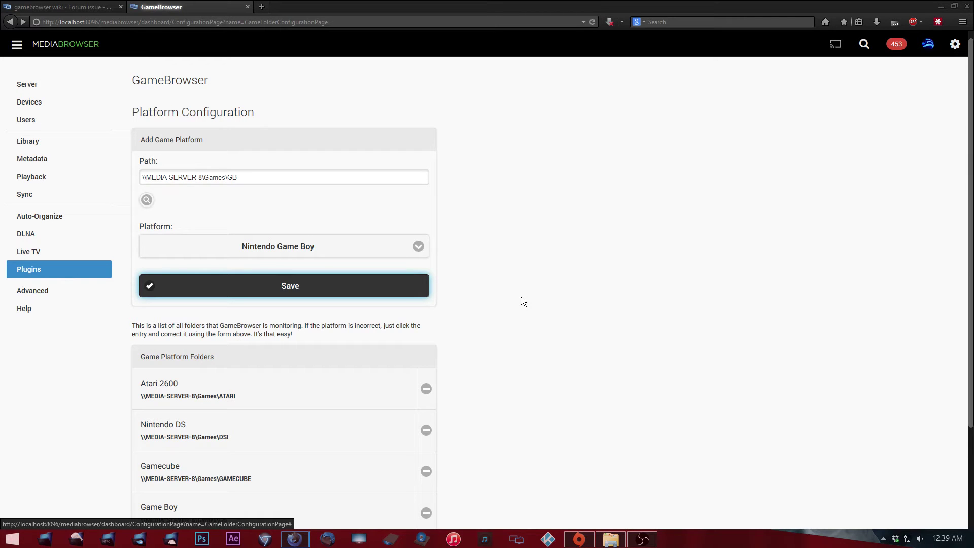
pyautogui.scroll(-3, 509, 307)
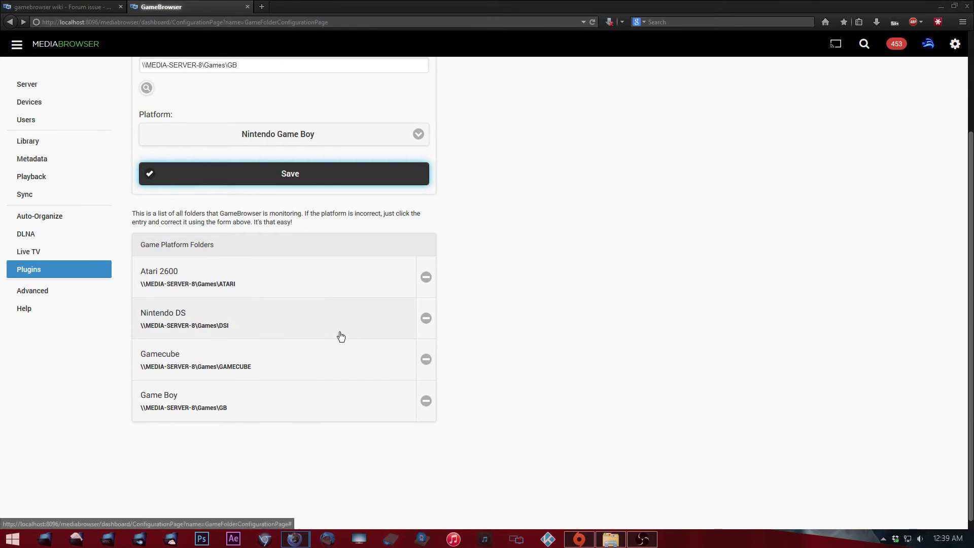
pyautogui.scroll(3, 504, 332)
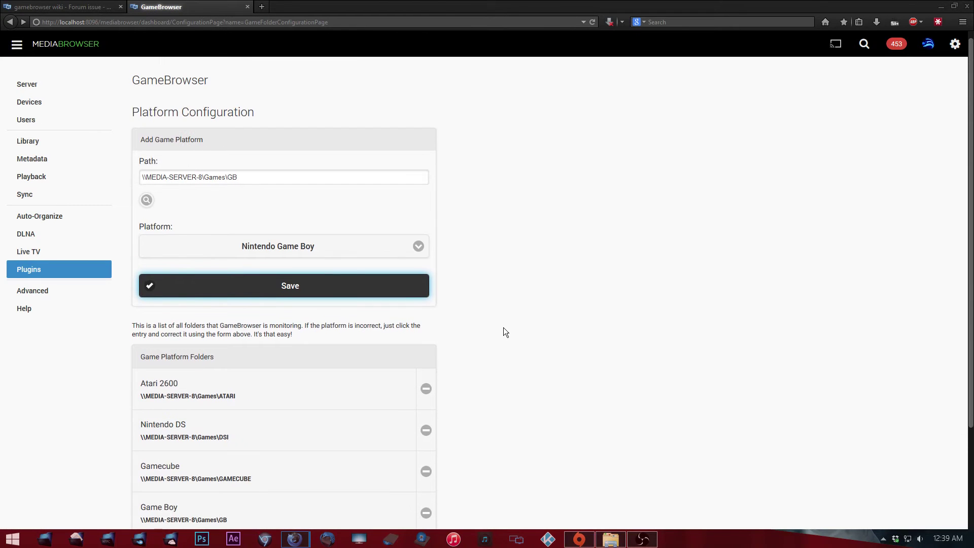
# Step: Open the server's scheduled tasks and check the progress of the Scan media library task
pyautogui.click(56, 294)
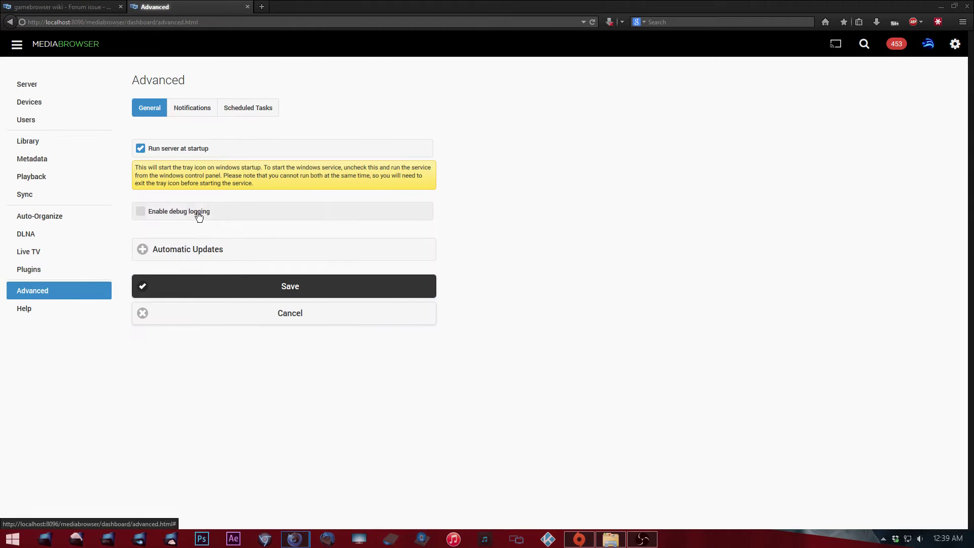
pyautogui.click(257, 109)
pyautogui.scroll(-3, 306, 363)
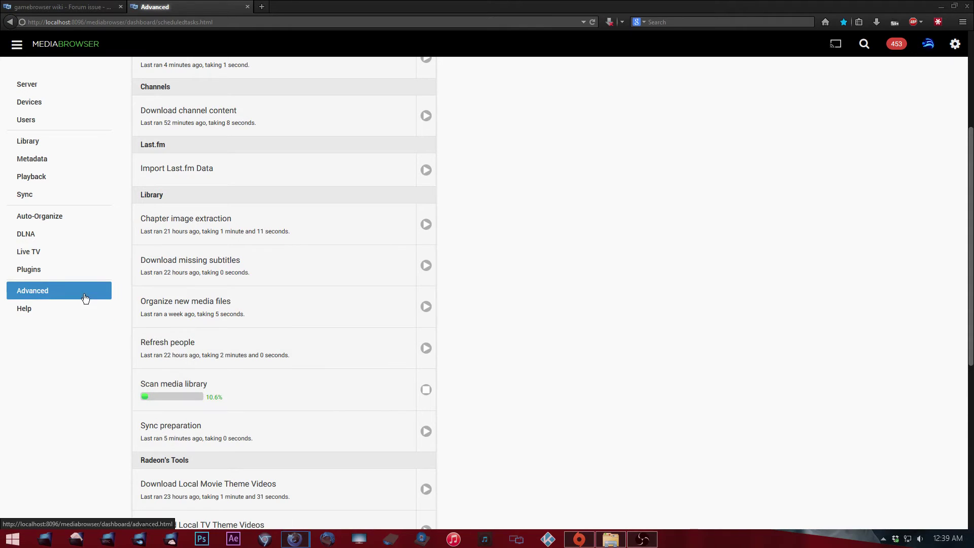
pyautogui.click(106, 293)
pyautogui.click(260, 108)
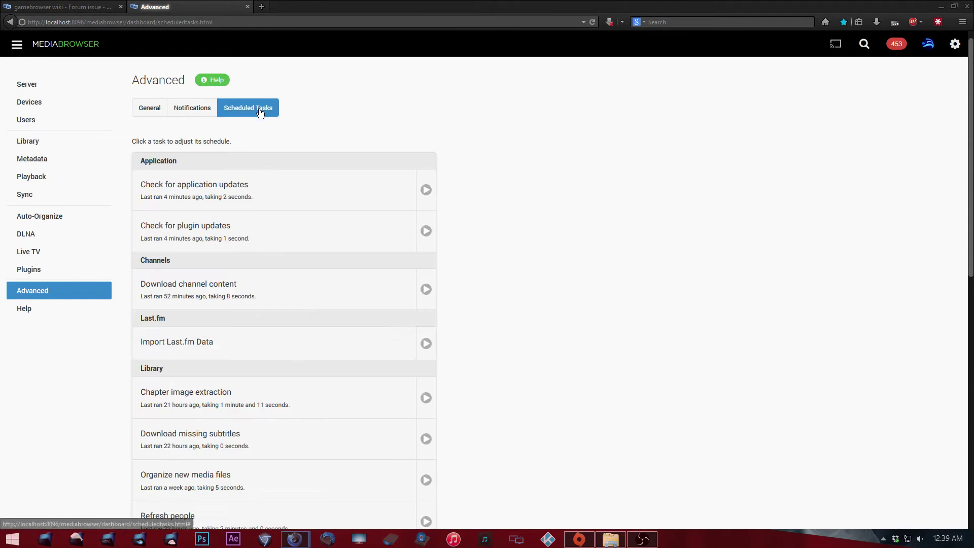
pyautogui.scroll(-3, 304, 352)
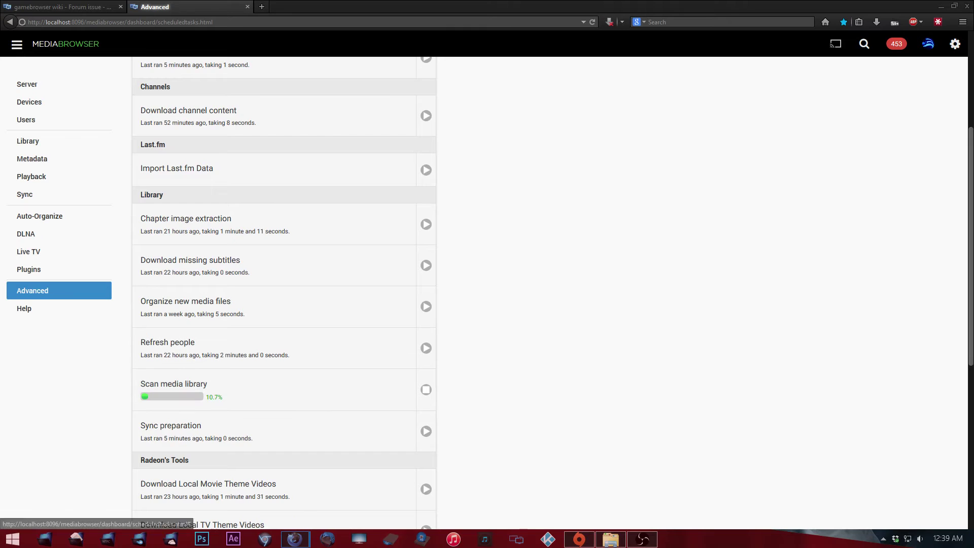
pyautogui.click(642, 539)
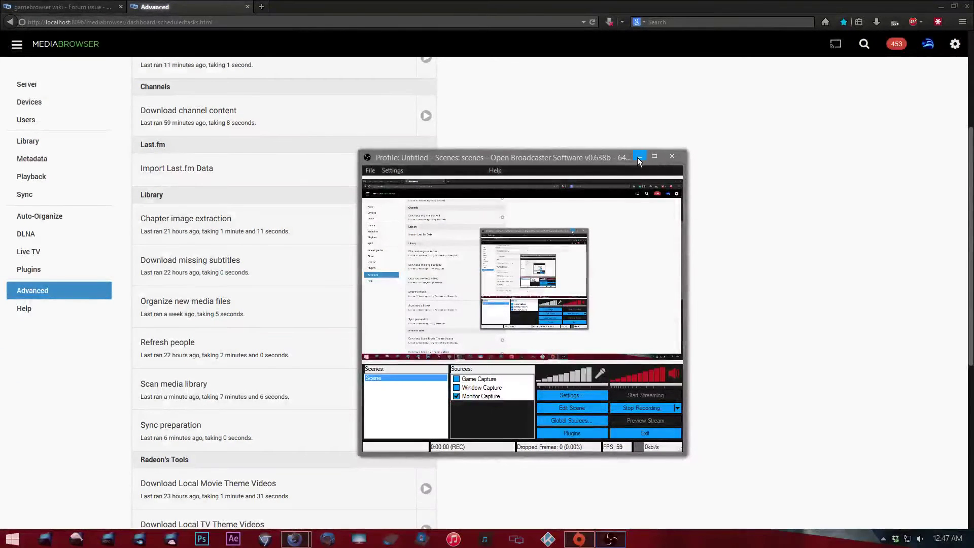
# Step: Minimise the recording window and open the media library folder settings in the server dashboard
pyautogui.click(638, 158)
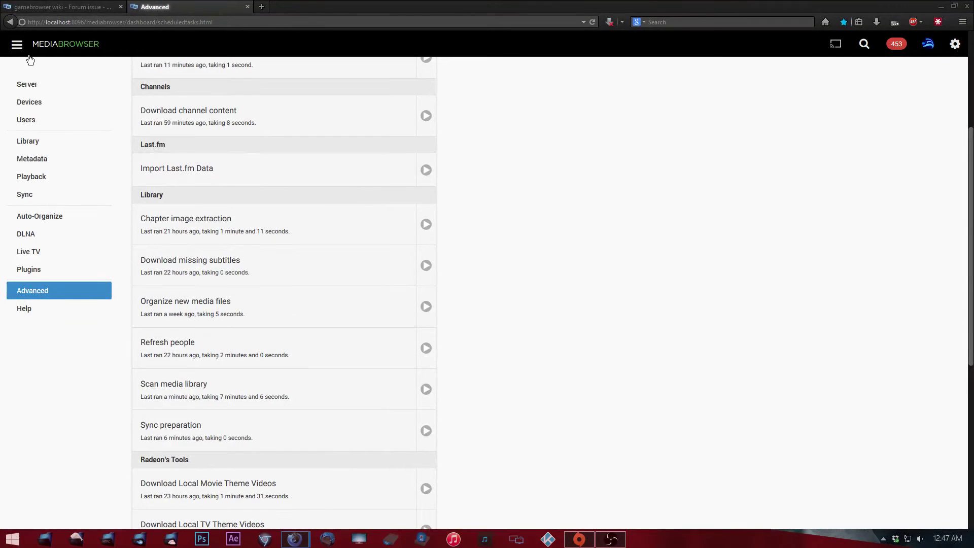
pyautogui.click(17, 45)
pyautogui.click(17, 51)
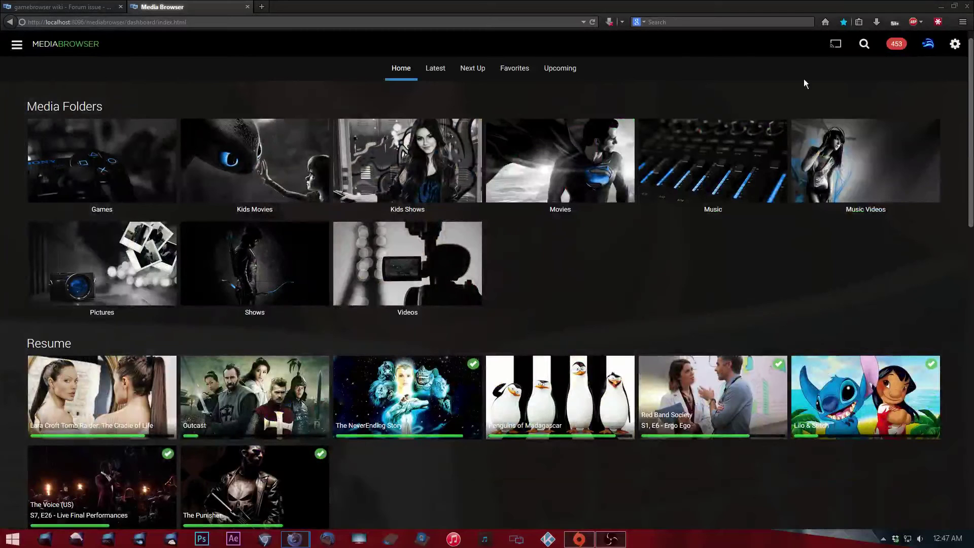
pyautogui.click(952, 46)
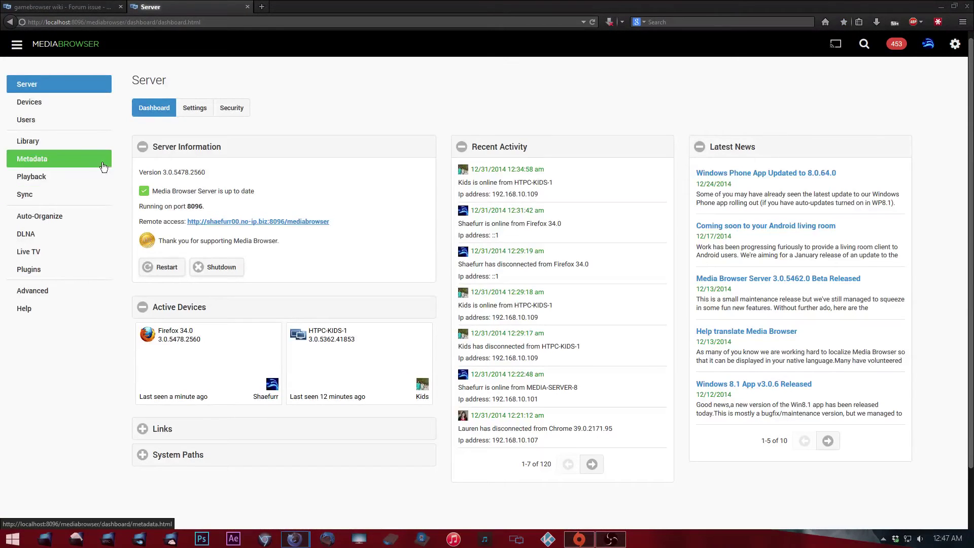
pyautogui.click(51, 145)
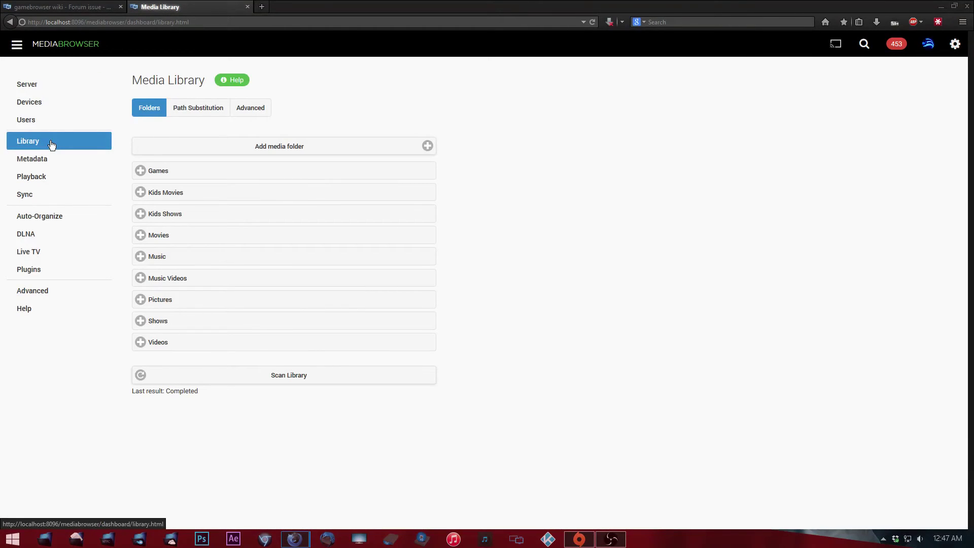
pyautogui.click(308, 148)
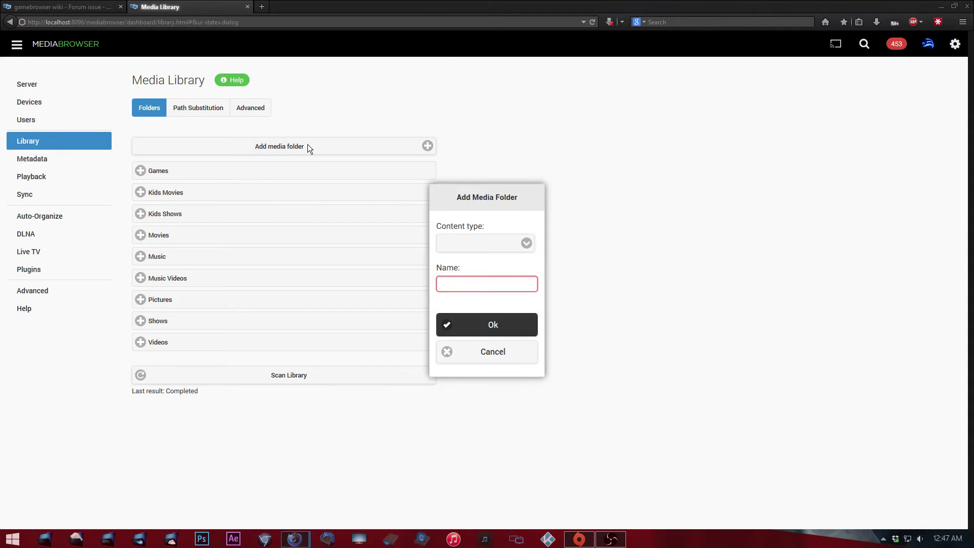
pyautogui.click(504, 245)
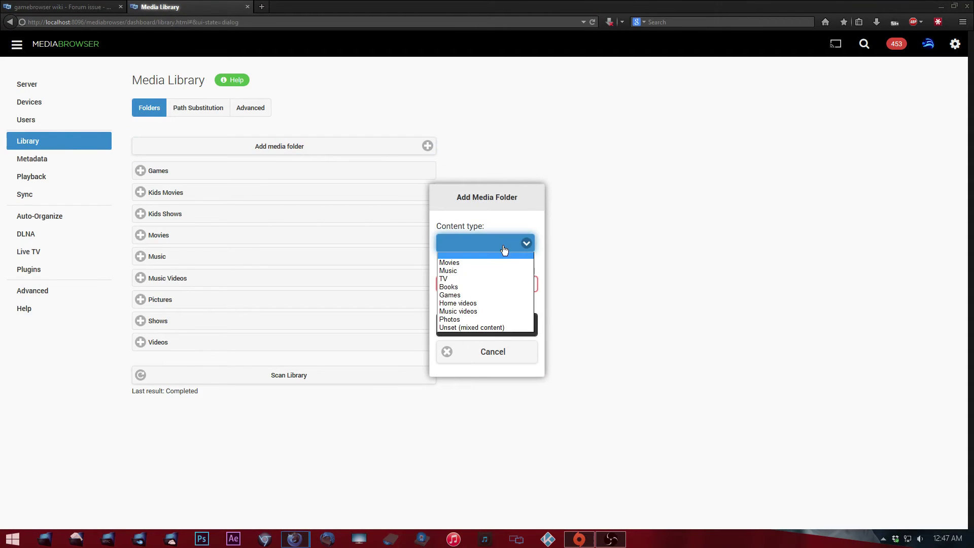
pyautogui.click(490, 295)
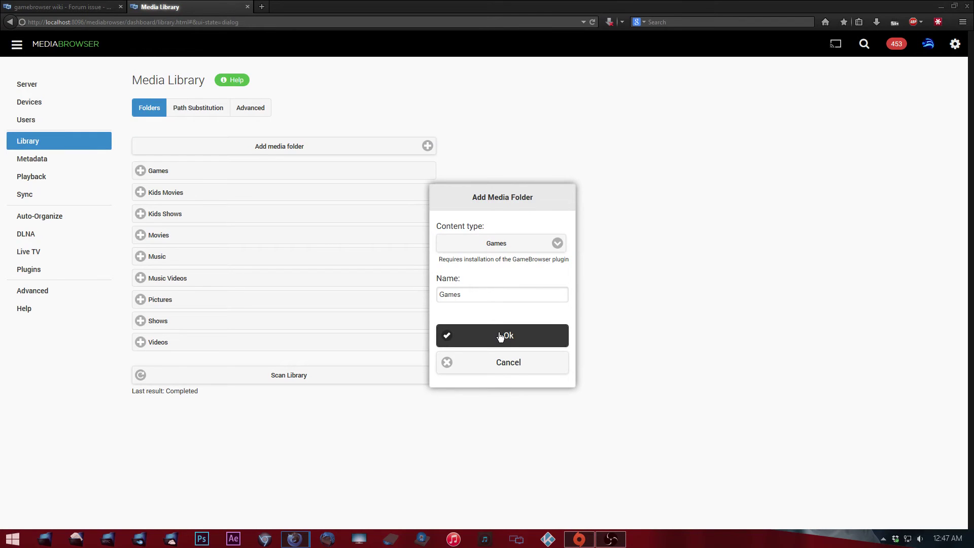
pyautogui.click(501, 364)
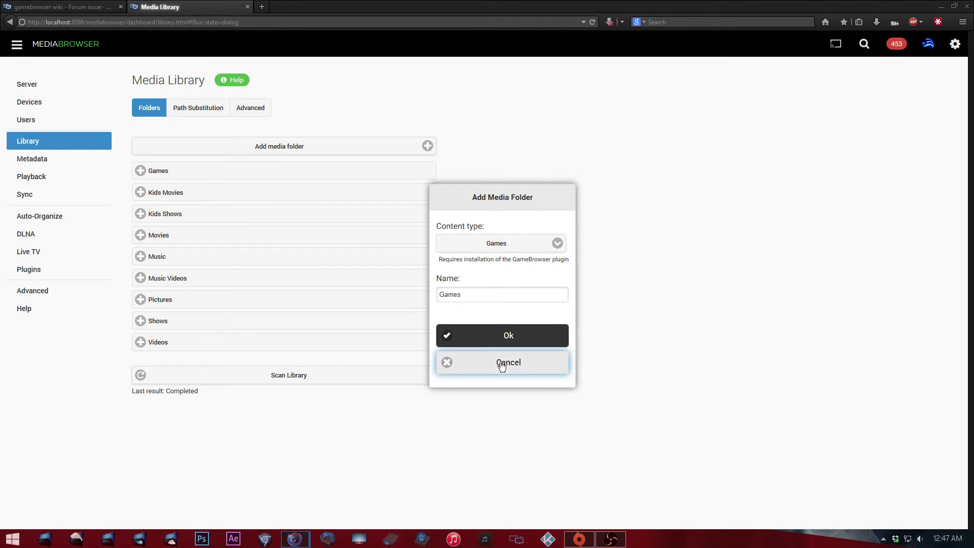
# Step: Remove the media location \\MEDIA-SERVER-8\Games from the Games media folder
pyautogui.click(177, 177)
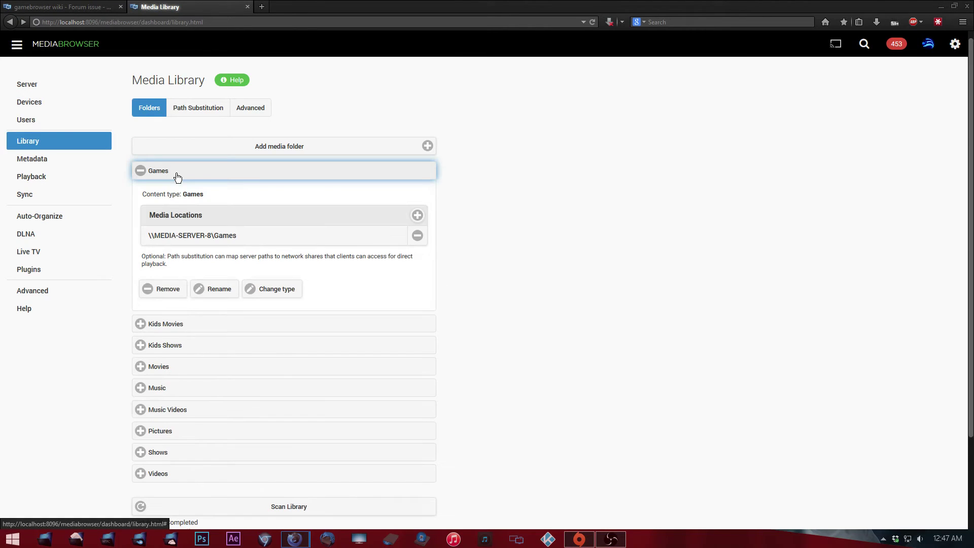
pyautogui.click(417, 237)
pyautogui.click(503, 308)
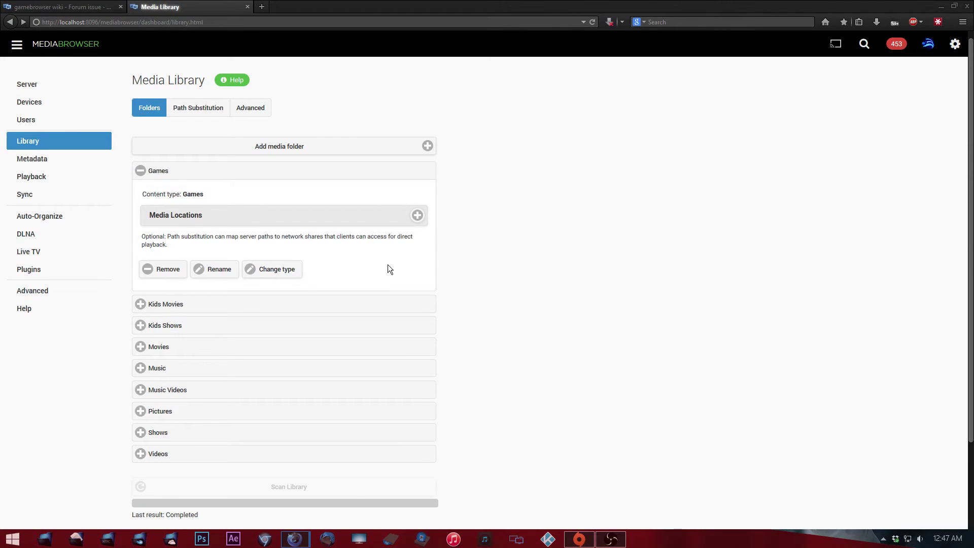
# Step: Add the network folder \\MEDIA-SERVER-8\Games as a media location of the Games media folder
pyautogui.click(418, 216)
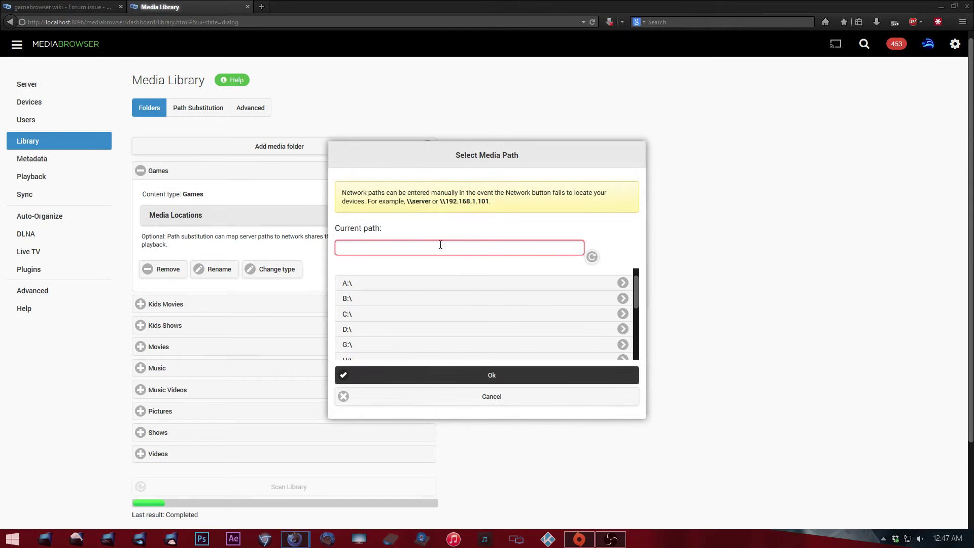
pyautogui.scroll(-3, 434, 326)
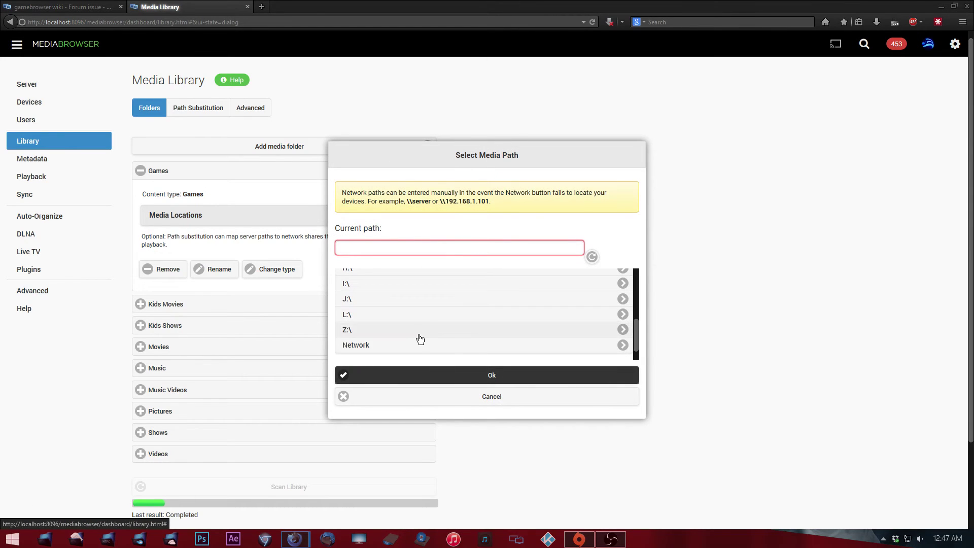
pyautogui.click(421, 344)
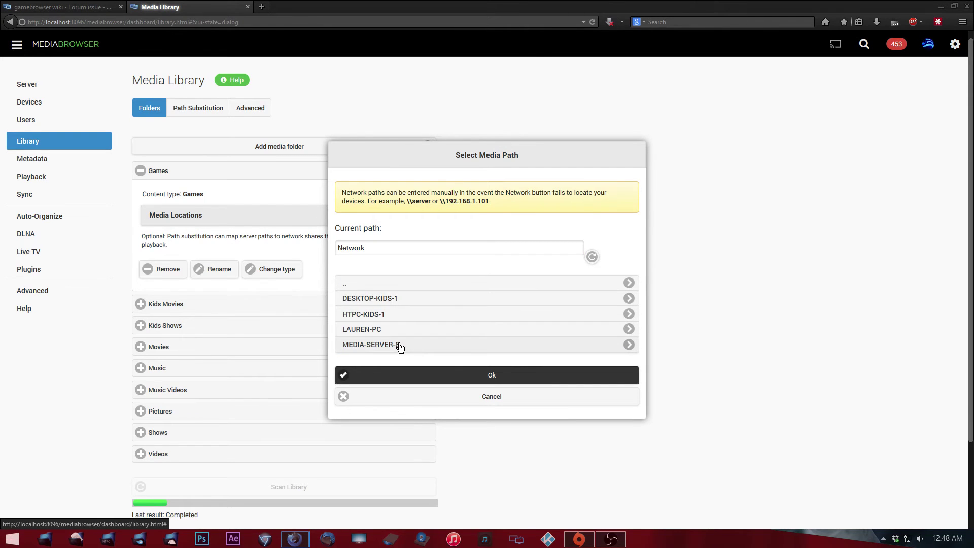
pyautogui.click(400, 345)
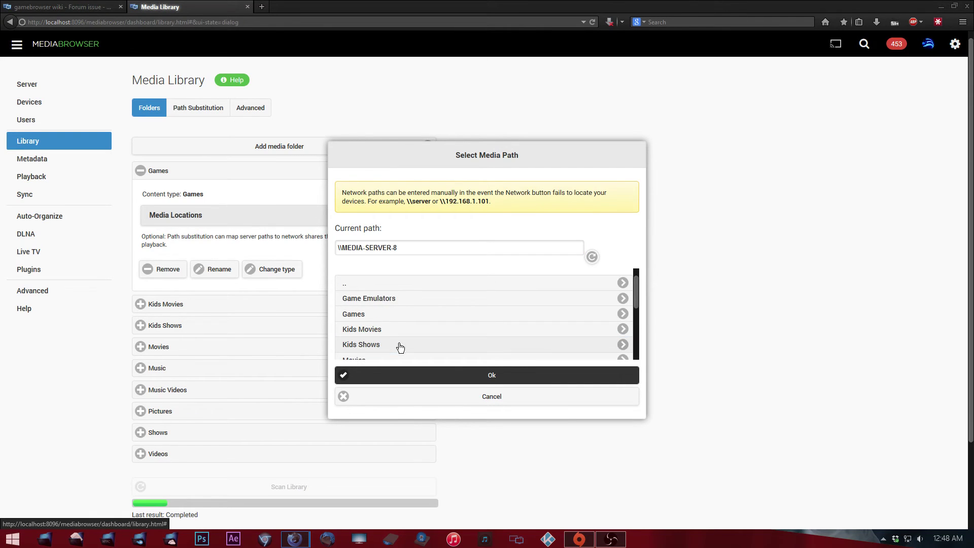
pyautogui.click(399, 315)
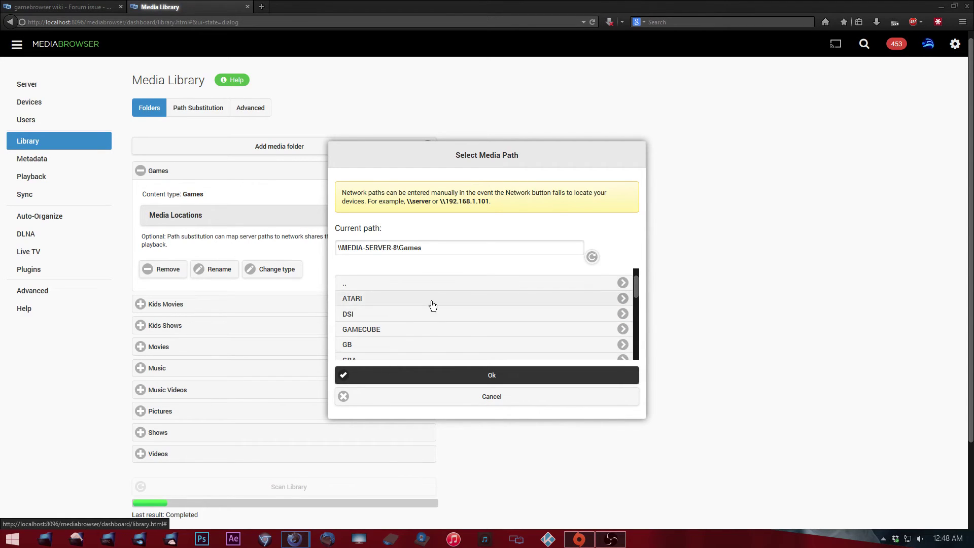
pyautogui.click(490, 375)
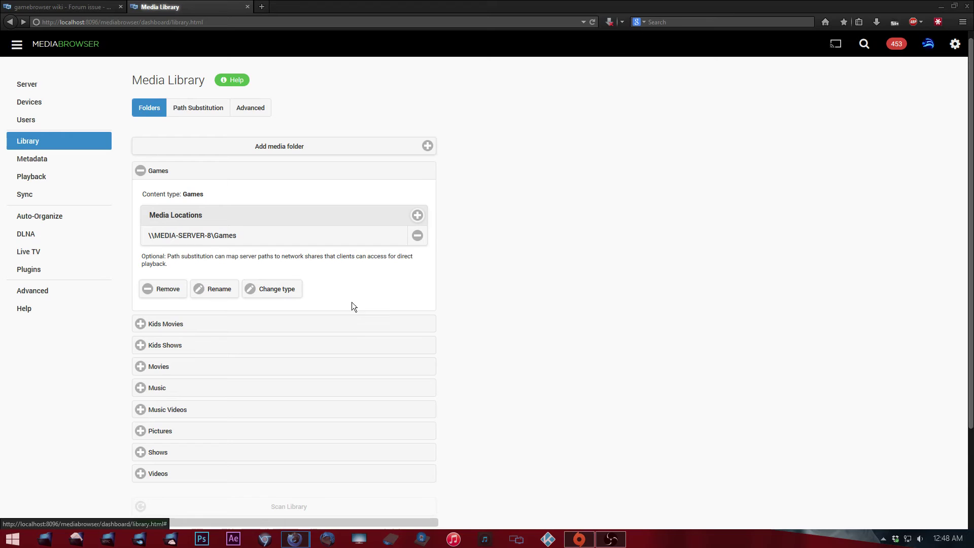
# Step: Check how far the Scan media library task has progressed in the server's scheduled tasks
pyautogui.click(87, 293)
pyautogui.click(250, 111)
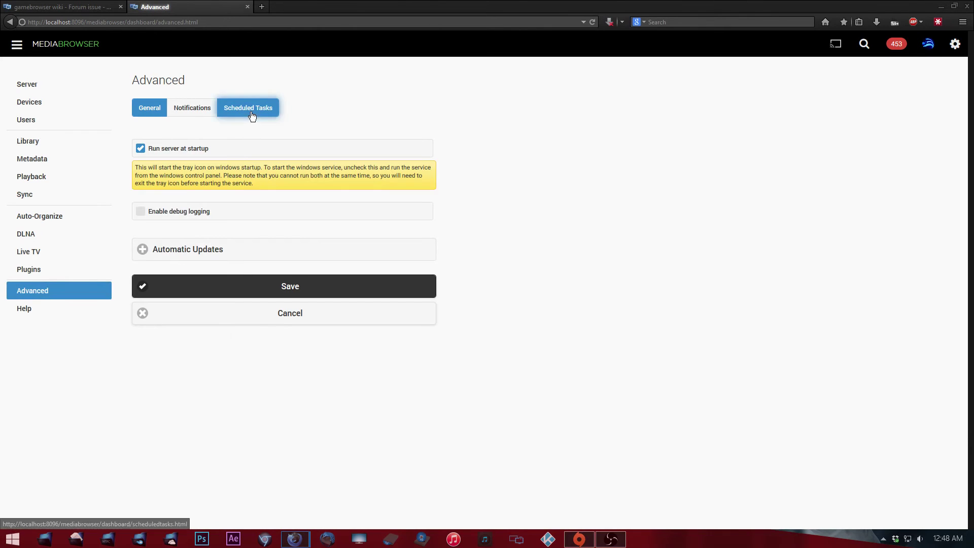
pyautogui.scroll(-3, 406, 369)
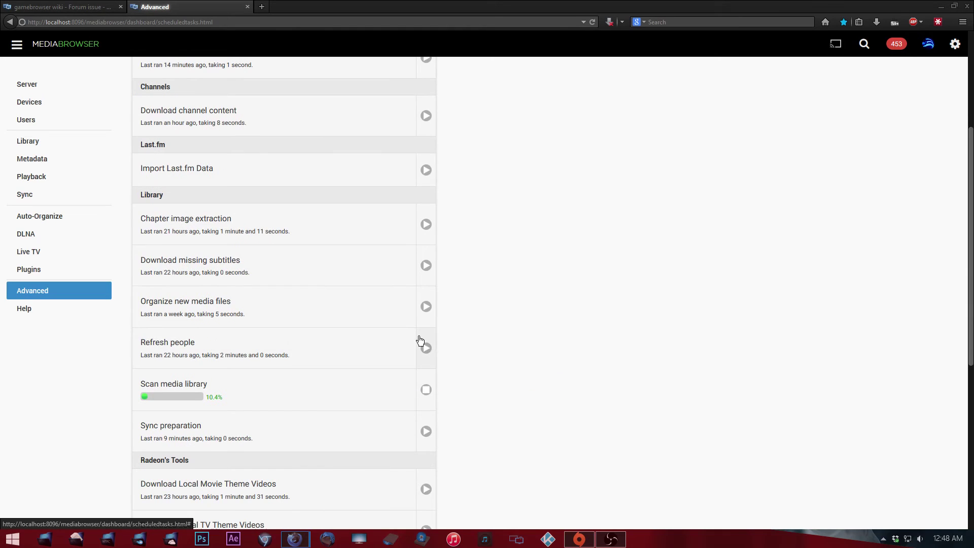
# Step: Minimise the browser and the recording software to clear the desktop
pyautogui.click(616, 535)
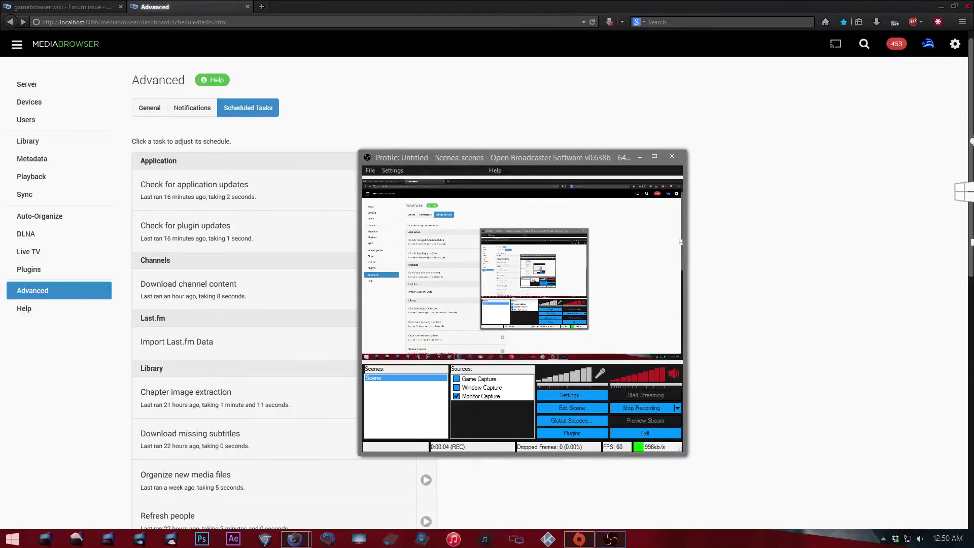
pyautogui.click(940, 6)
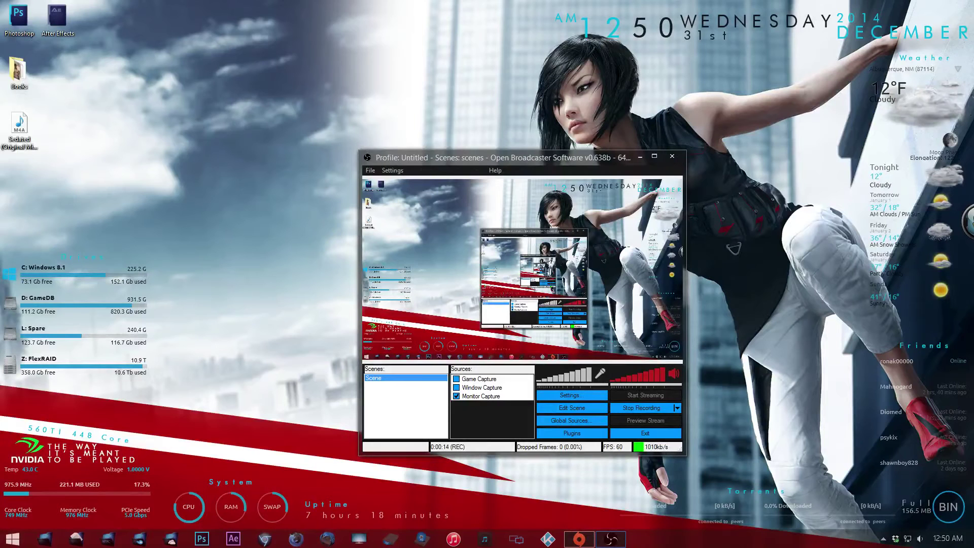
pyautogui.click(640, 156)
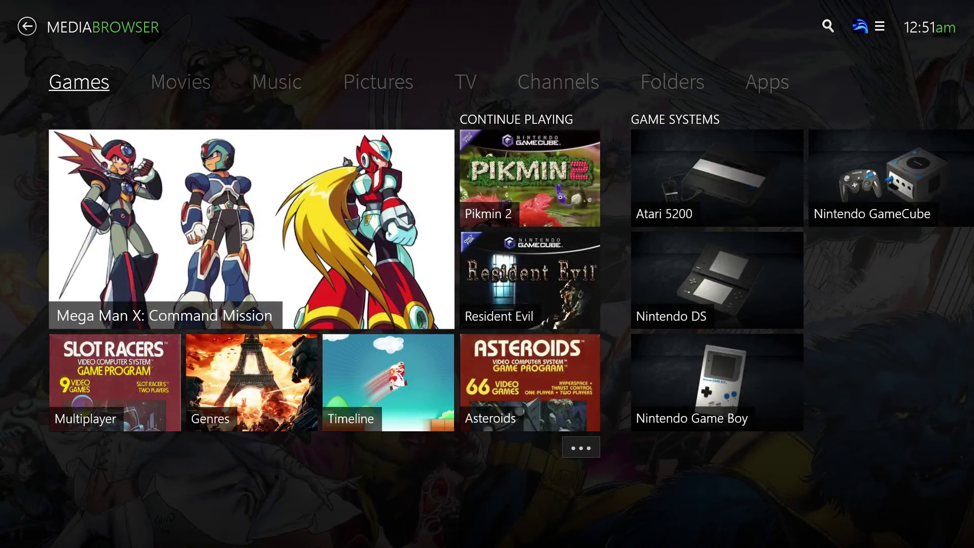
# Step: Browse the game systems, open Atari 5200, view the details of the game Adventure and return to the Games home view
pyautogui.press('Down')
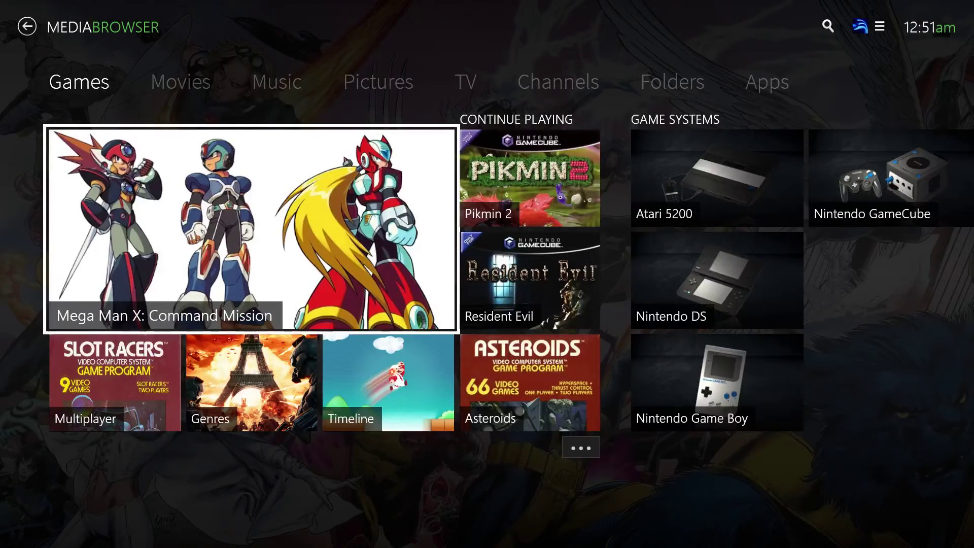
pyautogui.press('Right')
pyautogui.press('Right')
pyautogui.press('Right')
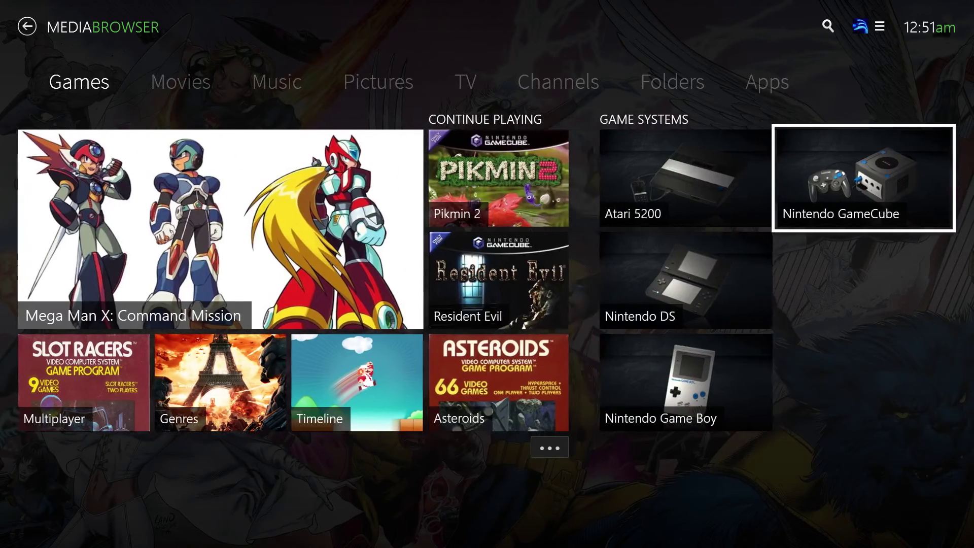
pyautogui.press('Left')
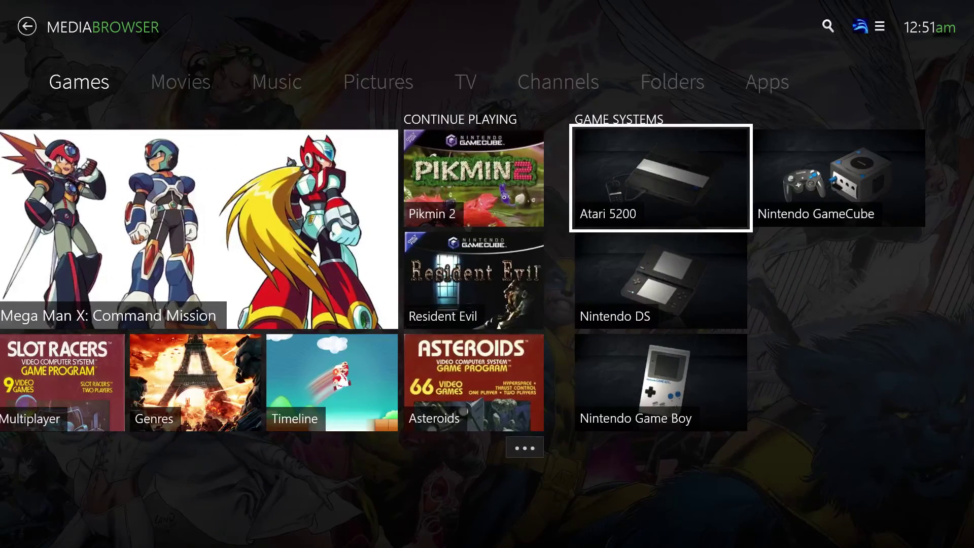
pyautogui.press('Return')
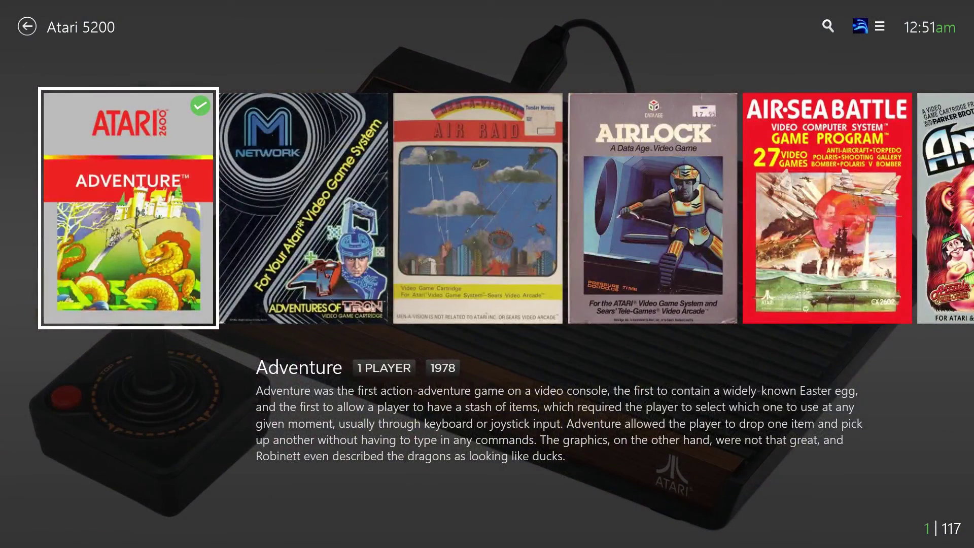
pyautogui.press('Return')
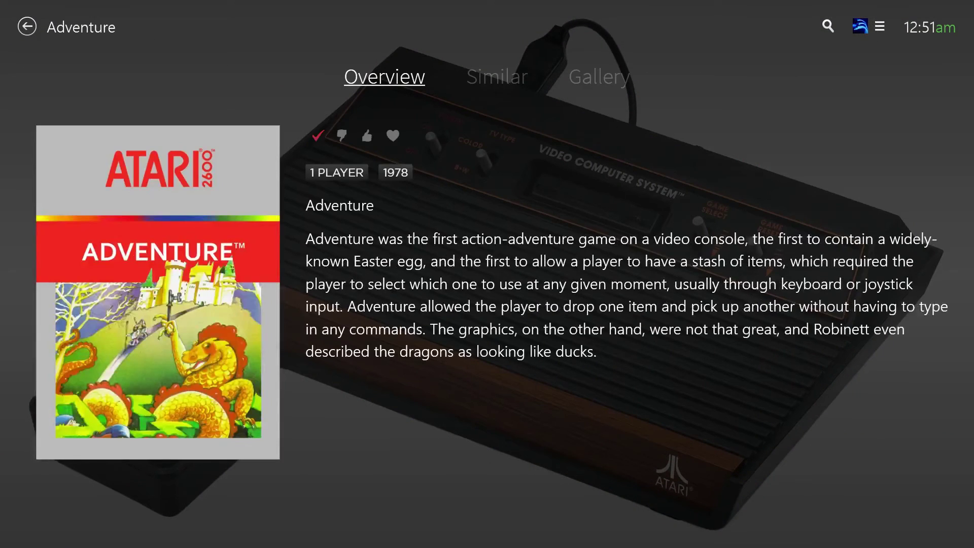
pyautogui.press('BackSpace')
pyautogui.press('BackSpace')
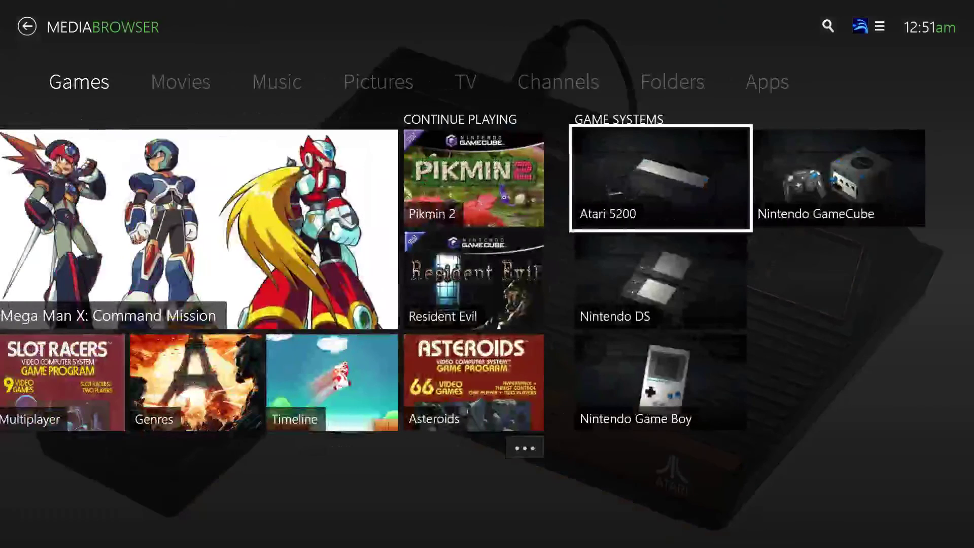
# Step: Open the Custom Players configuration in the settings and start adding a new player
pyautogui.press('Up')
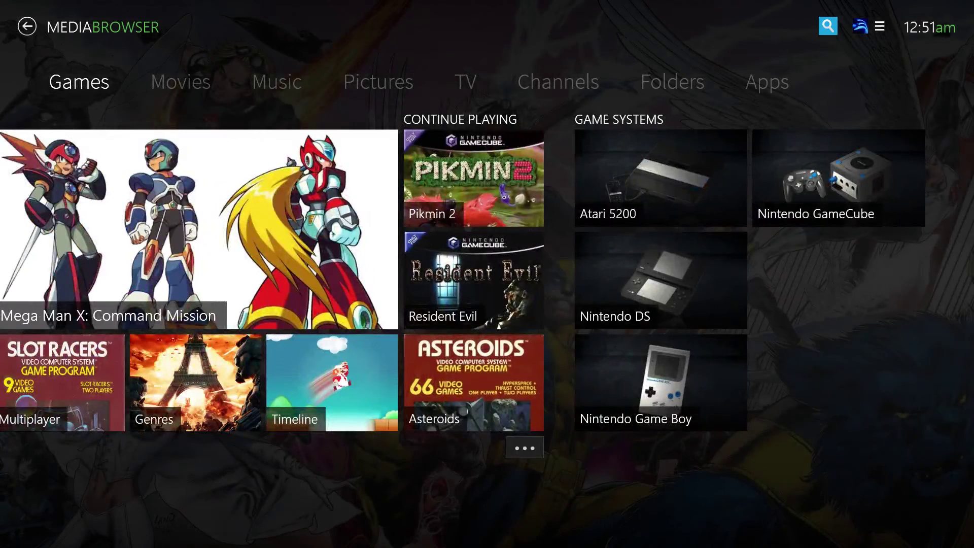
pyautogui.click(879, 29)
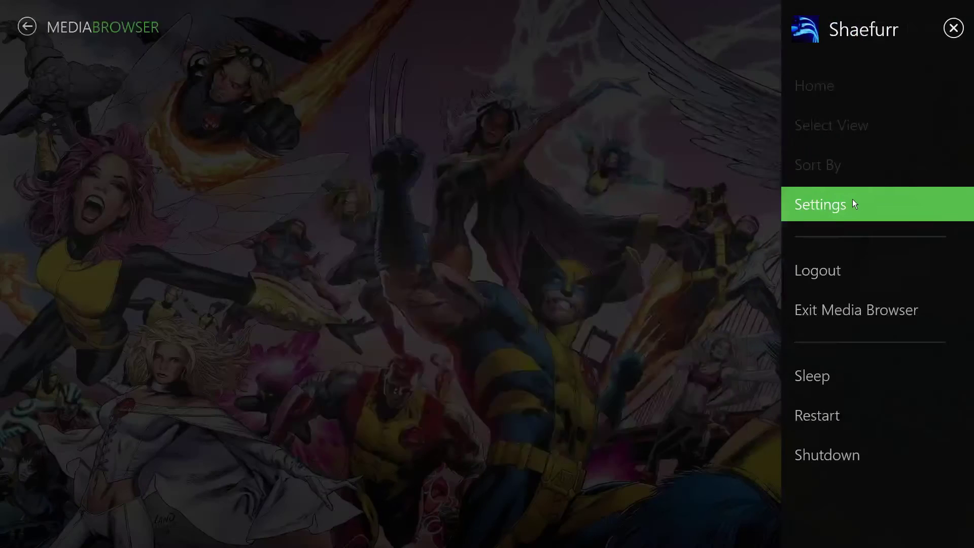
pyautogui.click(854, 202)
pyautogui.click(663, 190)
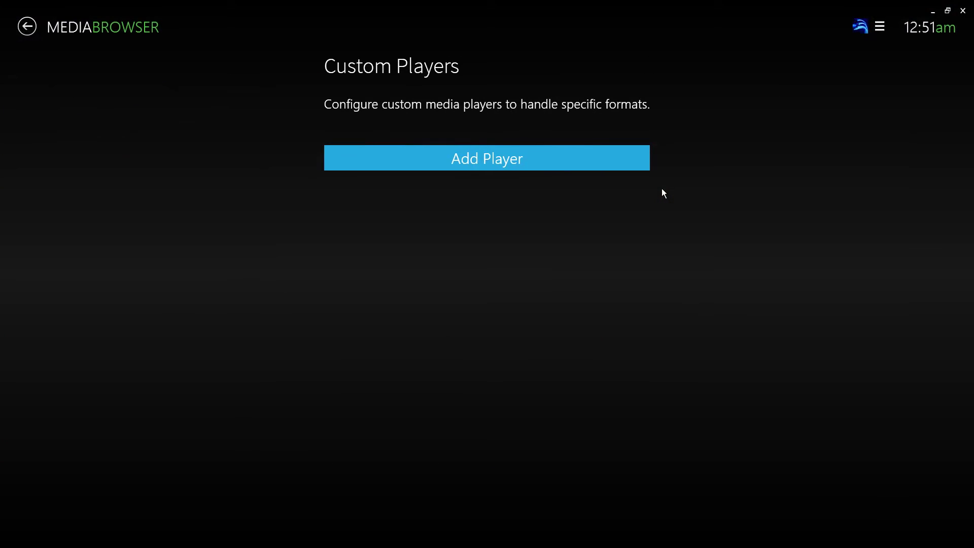
pyautogui.click(504, 167)
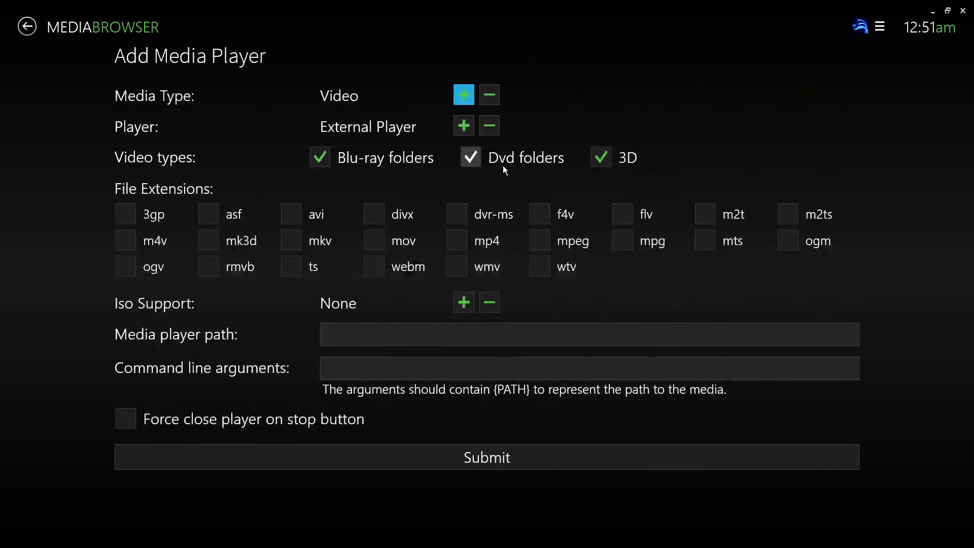
# Step: Set the new player's media type to Game and choose the Atari 5200 system with the a26 file extension
pyautogui.click(458, 98)
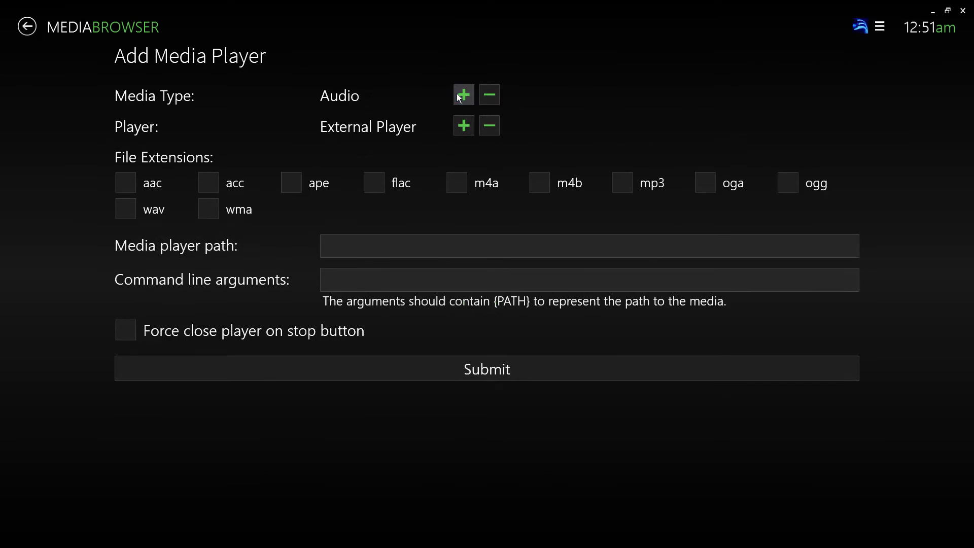
pyautogui.click(459, 97)
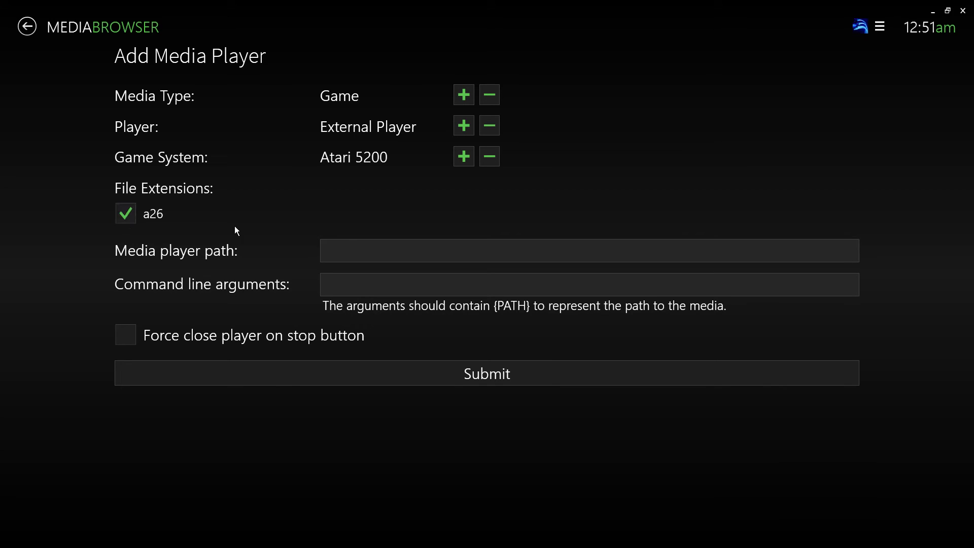
pyautogui.click(362, 249)
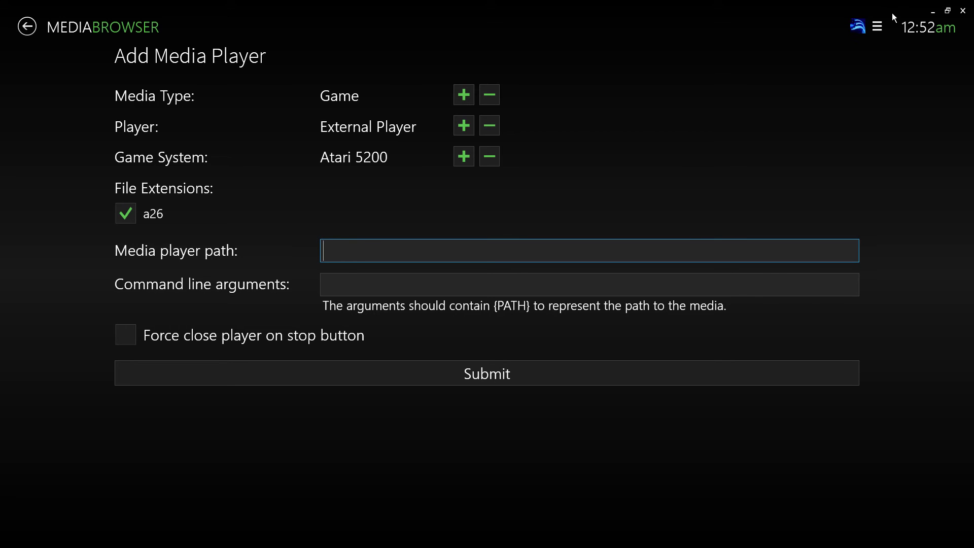
# Step: Minimise Media Browser and open the folder D:\Games\Atari 2600 Emulator\Stella in File Explorer
pyautogui.click(932, 11)
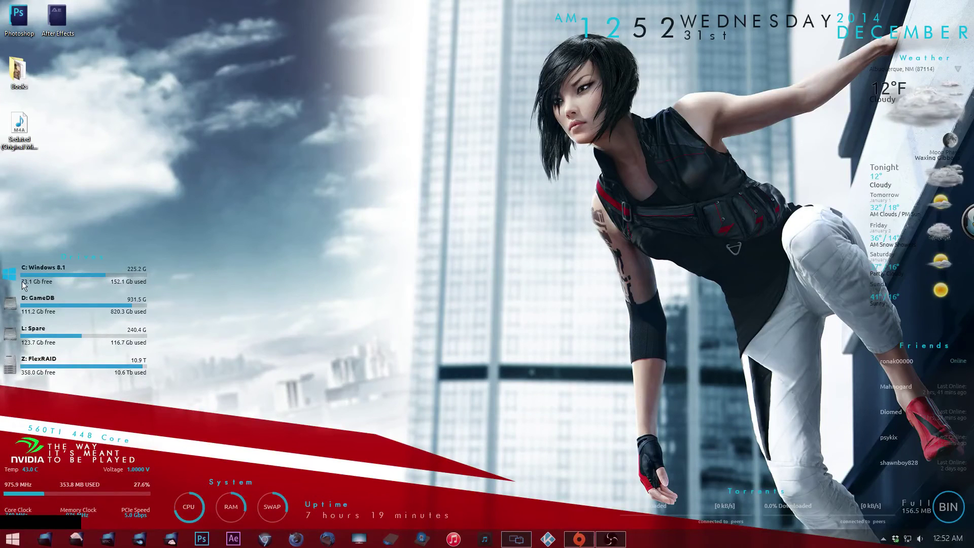
pyautogui.click(7, 311)
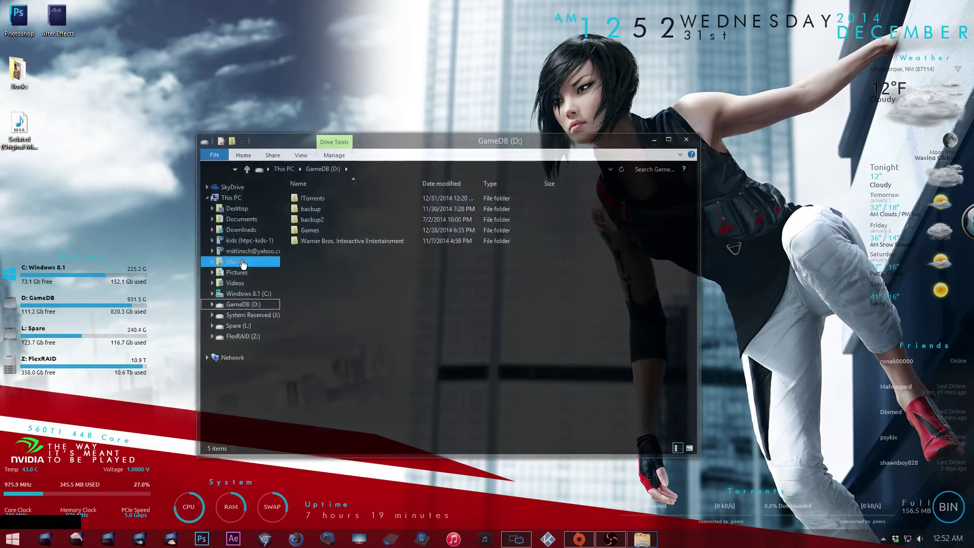
pyautogui.doubleClick(314, 231)
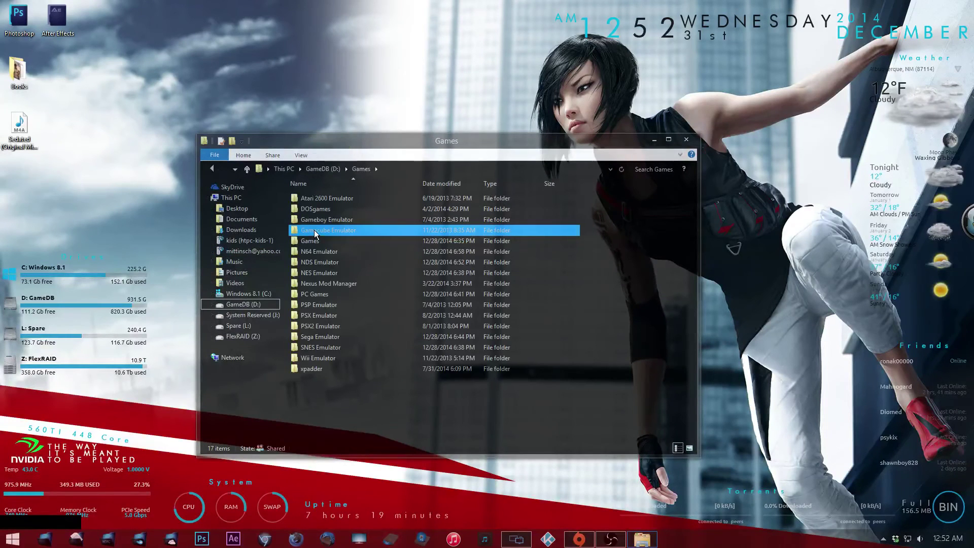
pyautogui.doubleClick(344, 198)
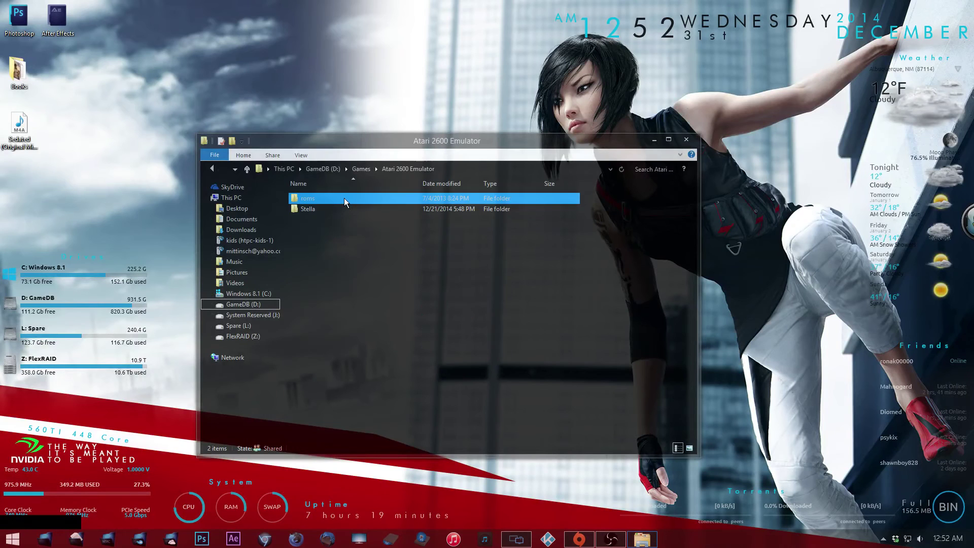
pyautogui.doubleClick(342, 207)
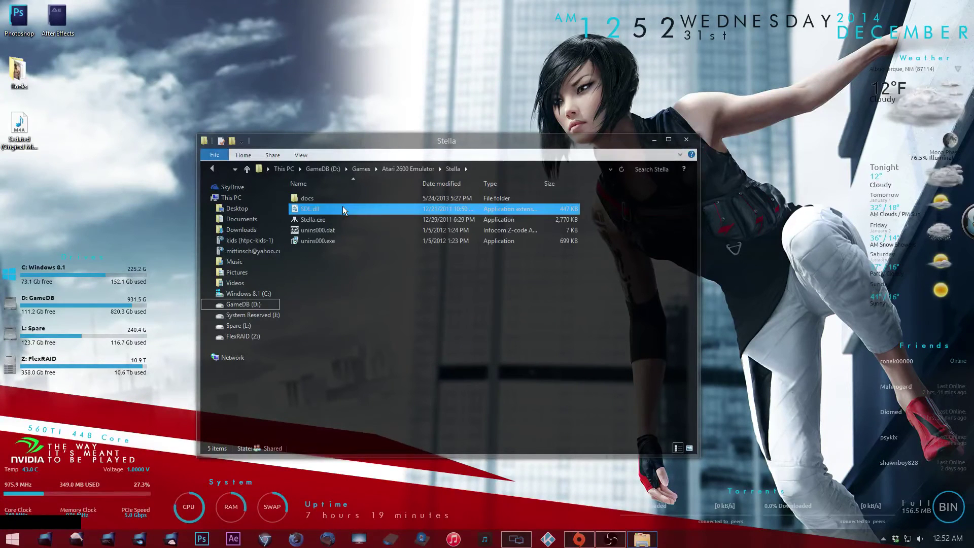
# Step: Copy the folder location of Stella.exe from its file properties
pyautogui.rightClick(333, 221)
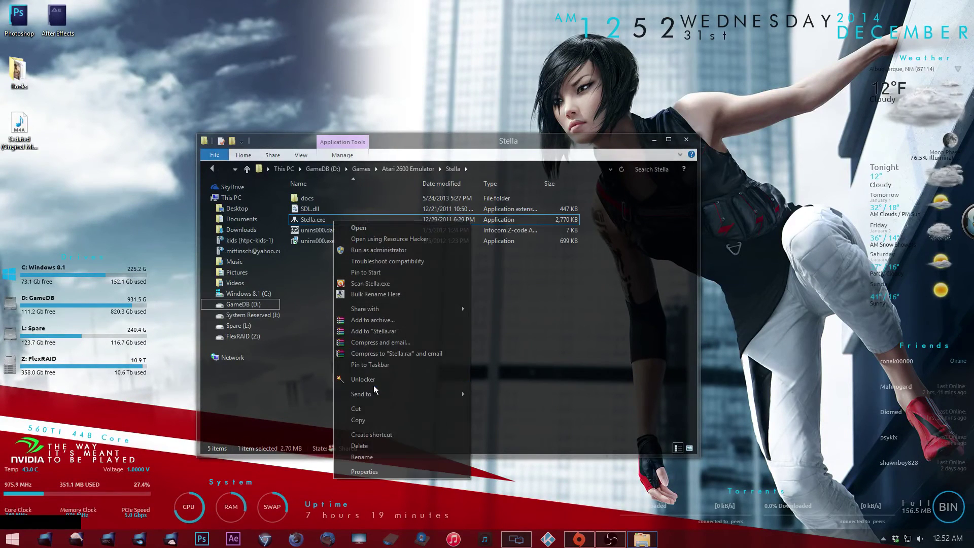
pyautogui.click(375, 472)
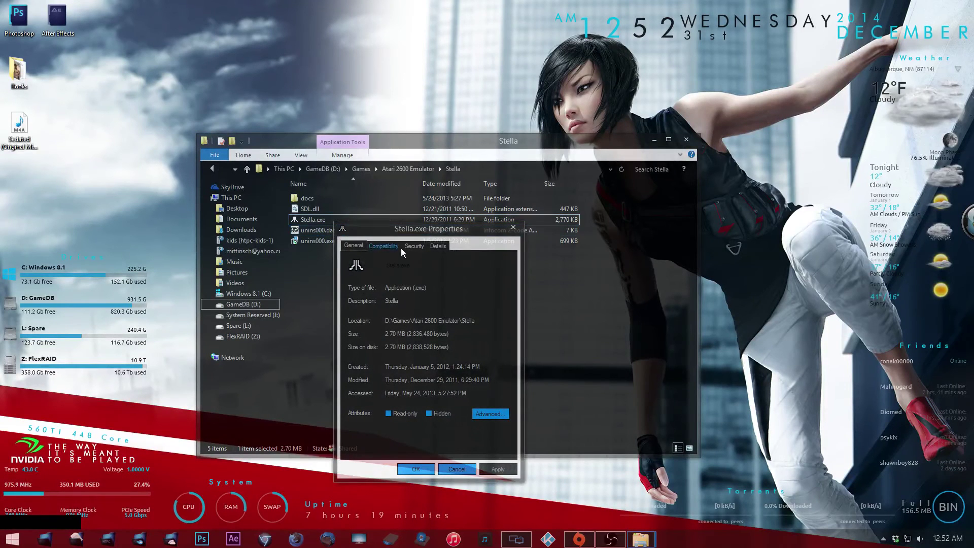
pyautogui.click(491, 320)
pyautogui.moveTo(491, 320); pyautogui.dragTo(385, 333)
pyautogui.hotkey('ctrl', 'c')
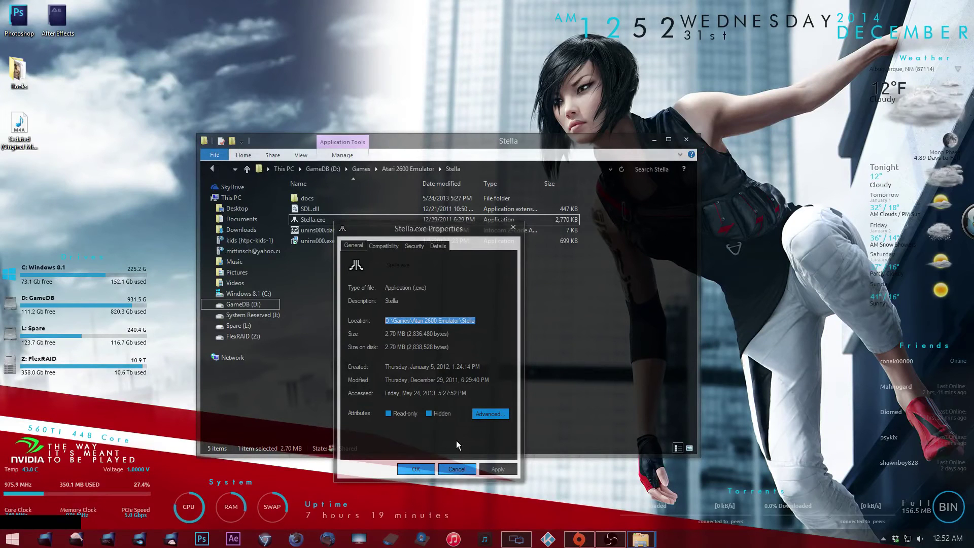
# Step: In Media Browser, set the media player path to D:\Games\Atari 2600 Emulator\Stella\stella.exe, enable force close on stop and submit the player
pyautogui.click(516, 538)
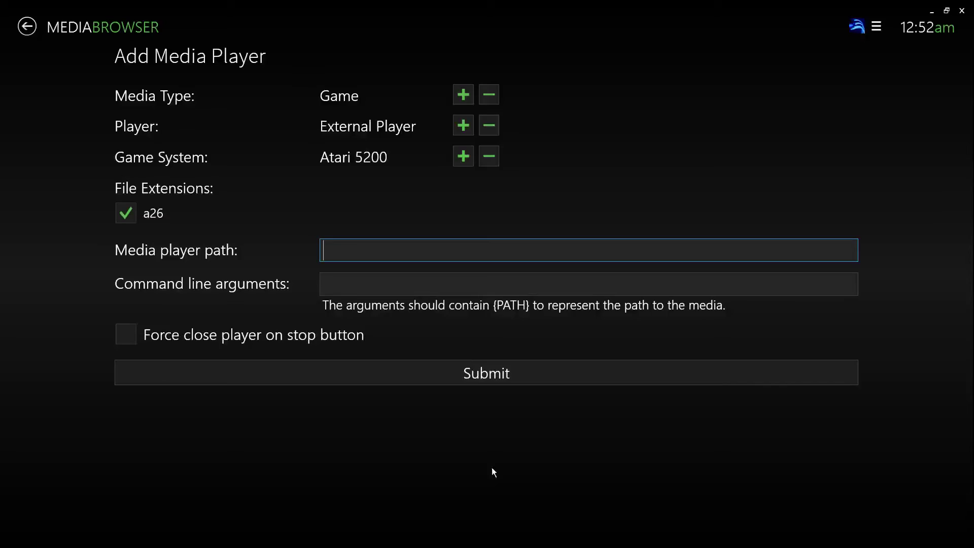
pyautogui.click(396, 256)
pyautogui.hotkey('ctrl', 'v')
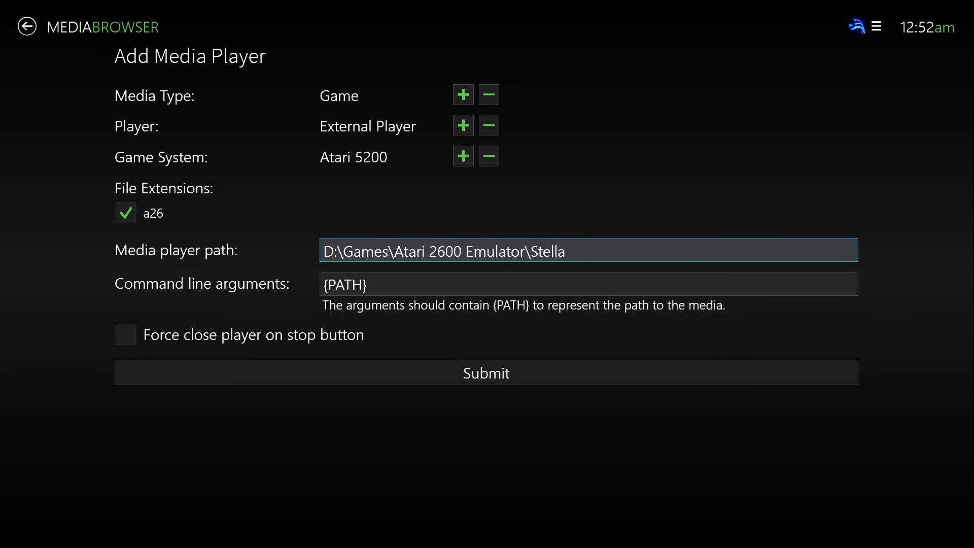
pyautogui.write('\\')
pyautogui.press('super+Down')
pyautogui.write('stella.exe')
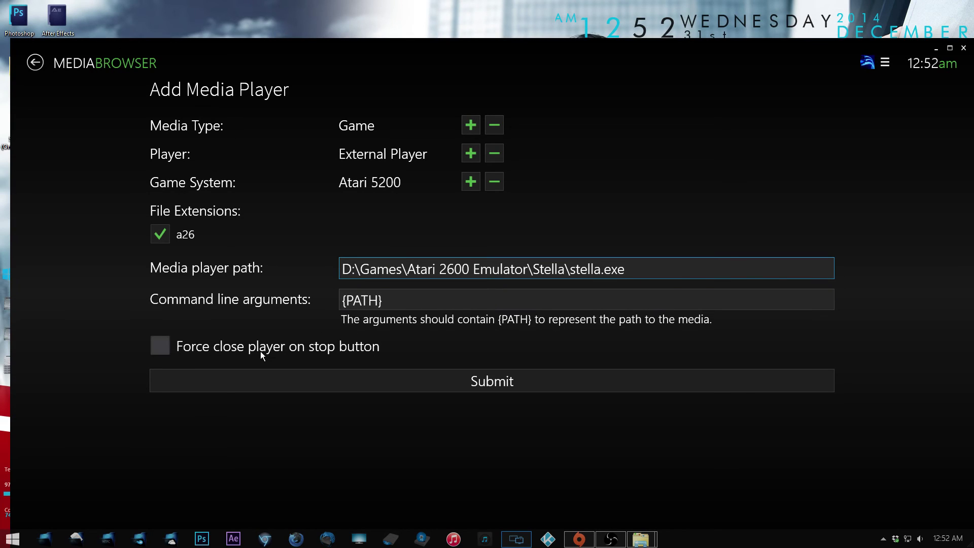
pyautogui.click(156, 348)
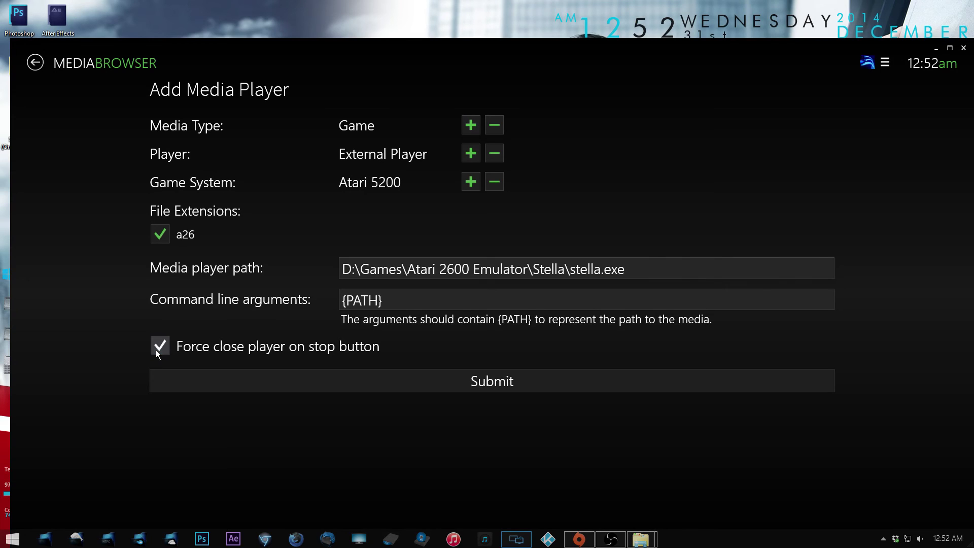
pyautogui.click(438, 387)
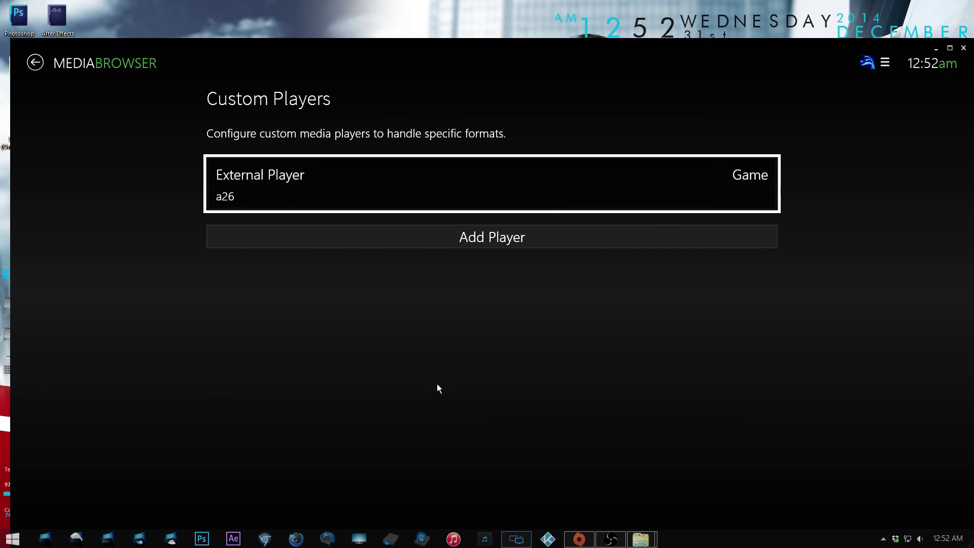
# Step: Start another custom player with media type Game, the Nintendo DS system and the nds file extension
pyautogui.click(461, 242)
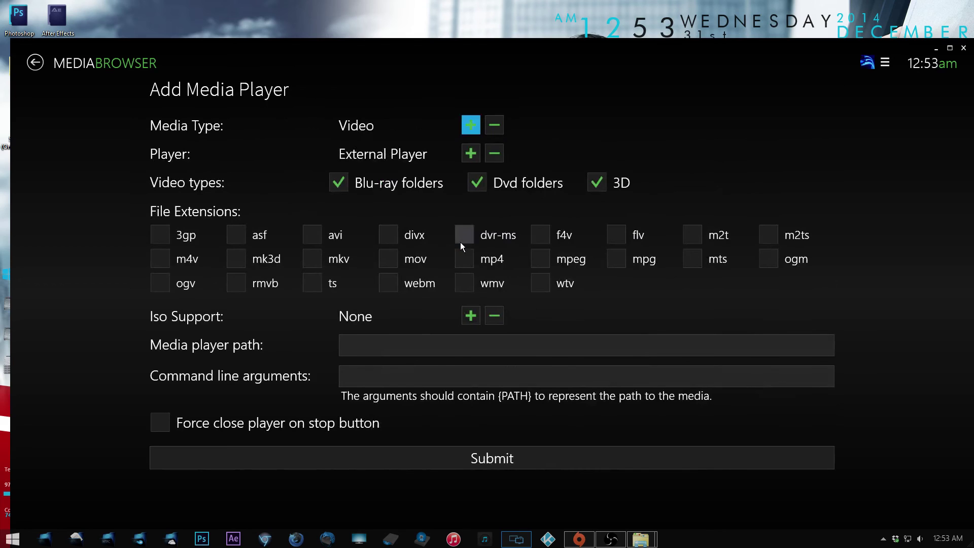
pyautogui.click(472, 130)
pyautogui.click(477, 126)
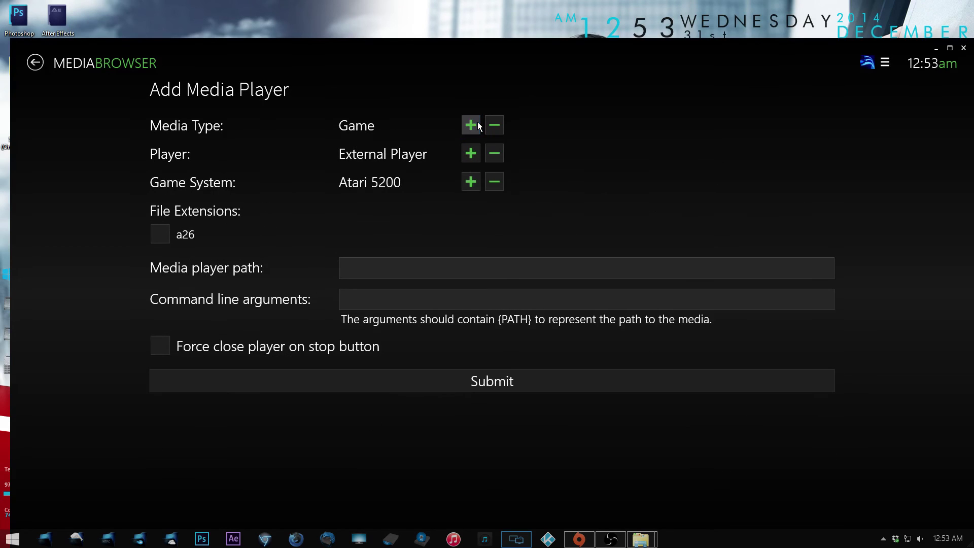
pyautogui.click(471, 182)
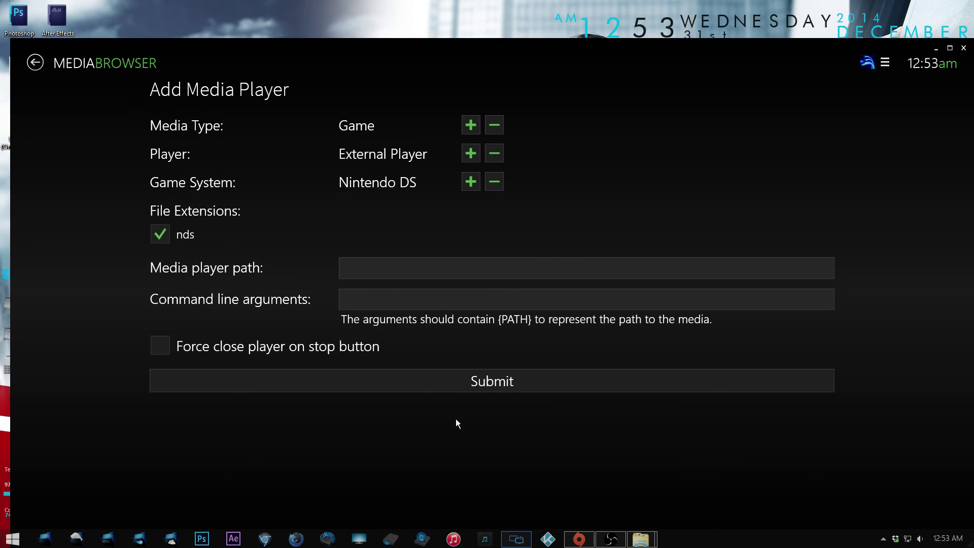
# Step: Switch to File Explorer, dismiss the Stella.exe properties and open the folder D:\Games\NDS Emulator\NDS emu
pyautogui.moveTo(641, 539)
pyautogui.click(694, 484)
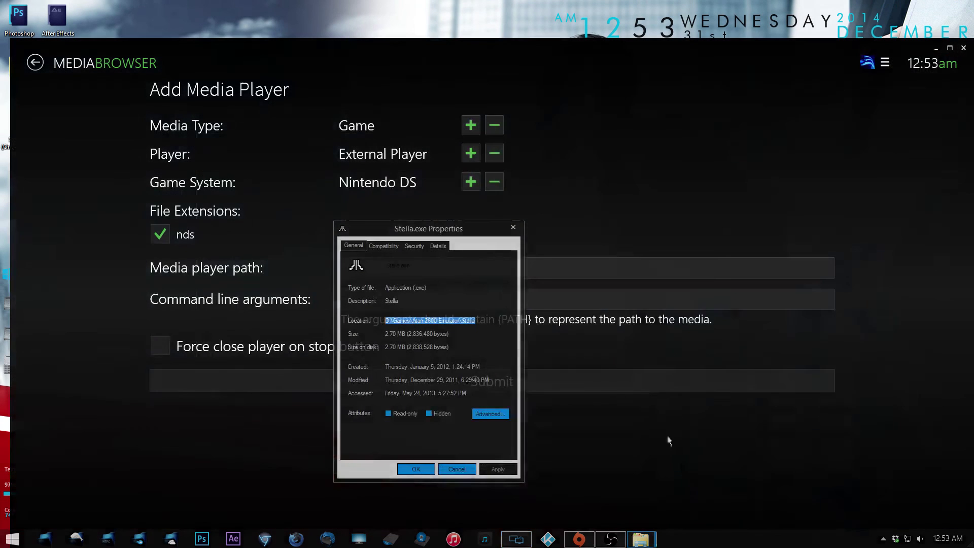
pyautogui.click(457, 468)
pyautogui.click(640, 537)
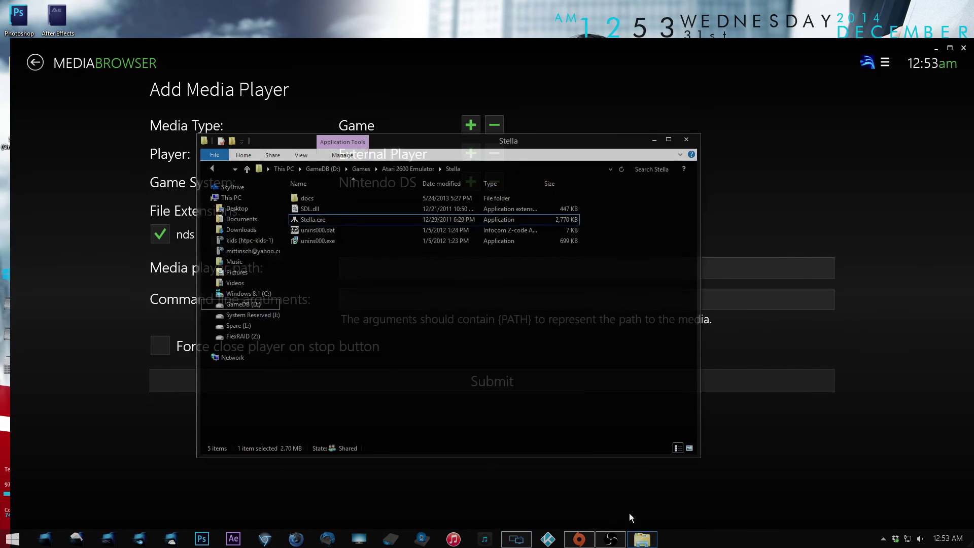
pyautogui.click(388, 169)
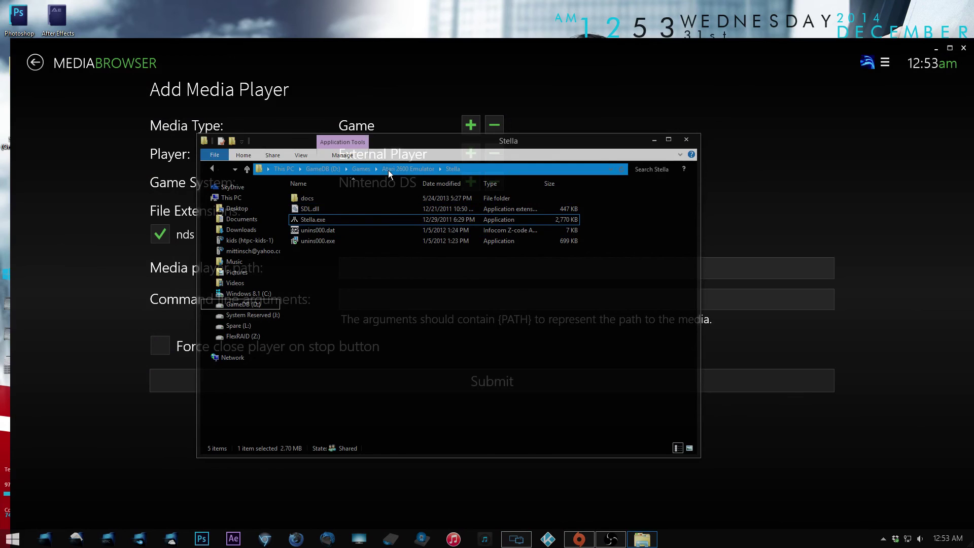
pyautogui.click(366, 170)
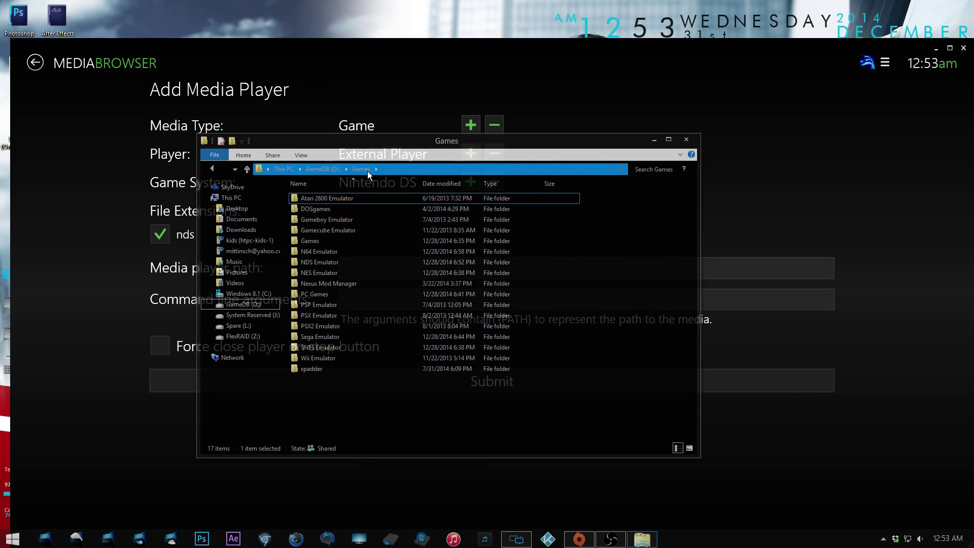
pyautogui.doubleClick(348, 263)
pyautogui.doubleClick(345, 199)
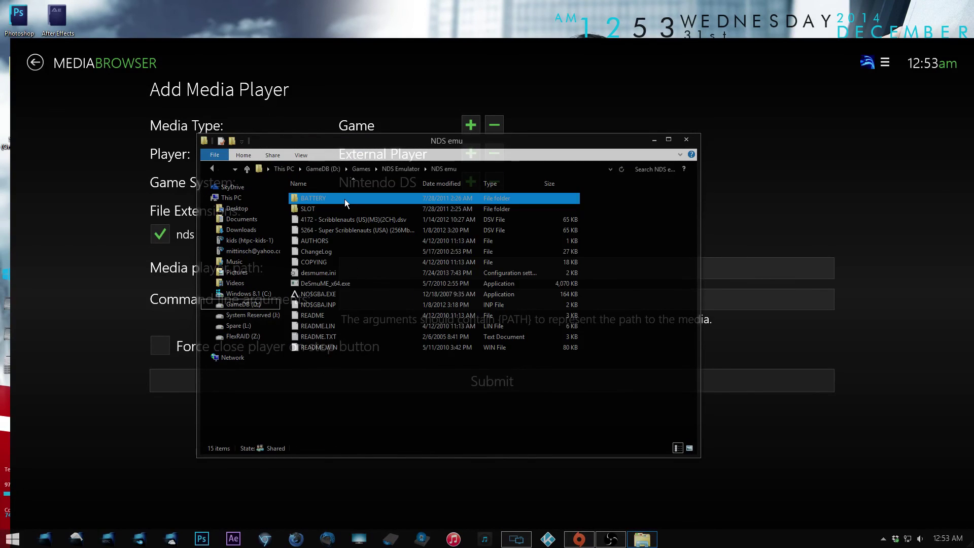
# Step: Copy the location of DeSmuME_x64.exe from its properties and enter D:\Games\NDS Emulator\NDS emu\ as the Nintendo DS media player path
pyautogui.click(339, 294)
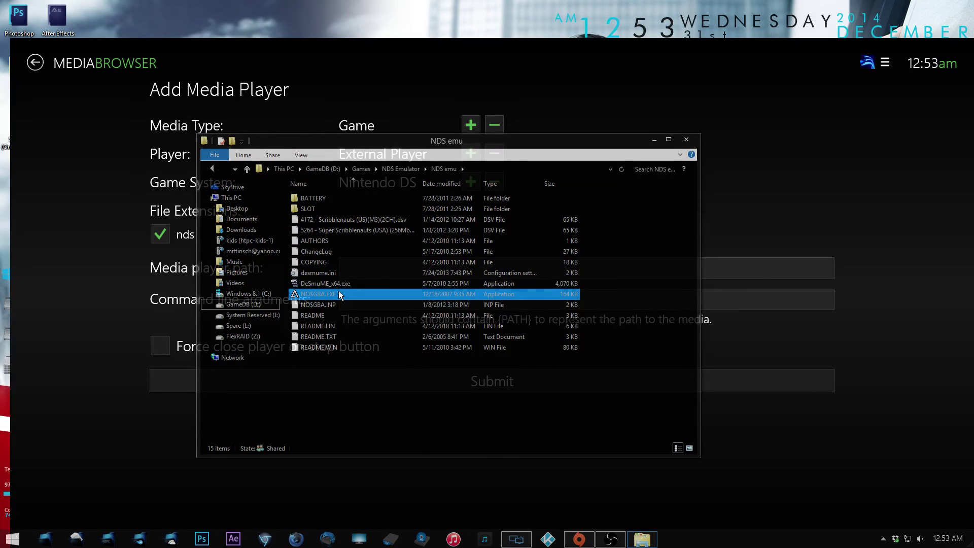
pyautogui.click(343, 283)
pyautogui.rightClick(343, 282)
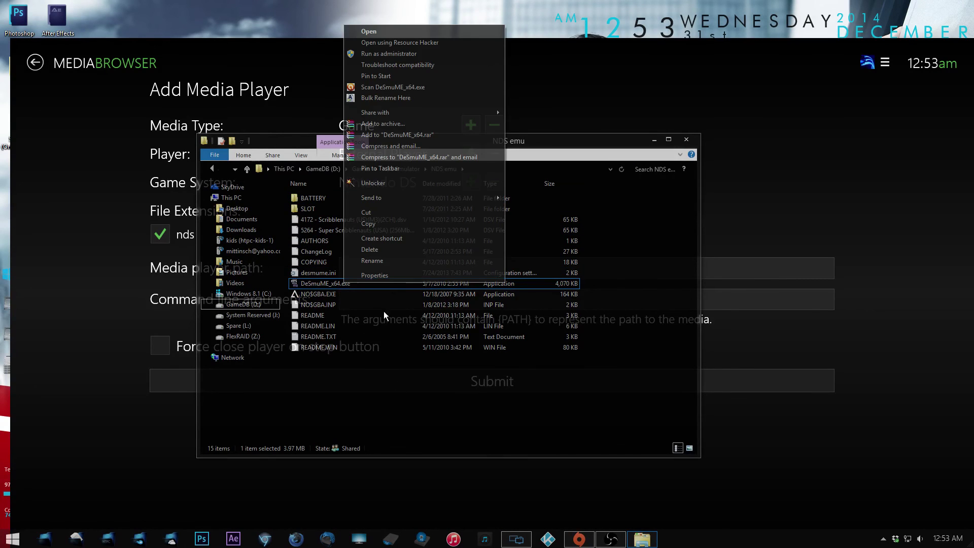
pyautogui.click(388, 277)
pyautogui.moveTo(484, 365); pyautogui.dragTo(395, 366)
pyautogui.hotkey('ctrl', 'c')
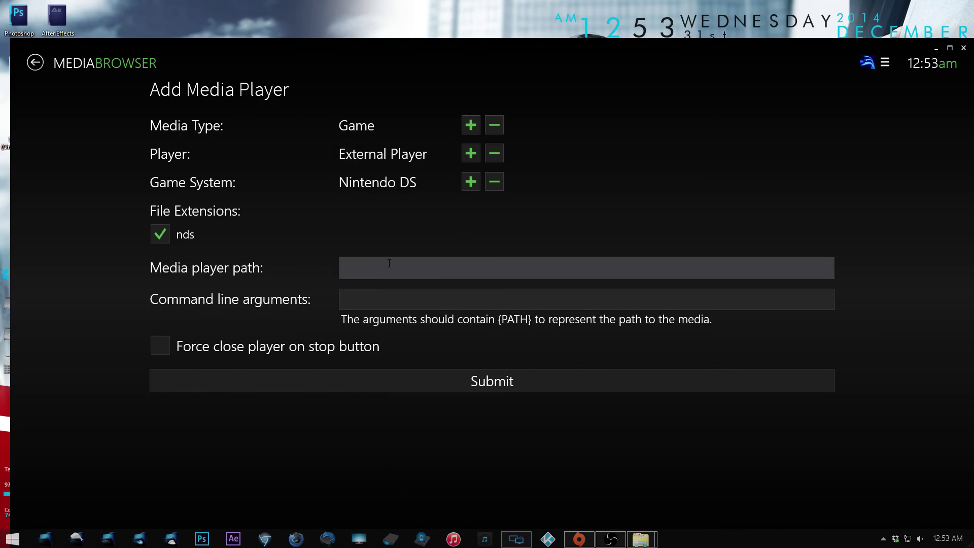
pyautogui.click(389, 262)
pyautogui.hotkey('ctrl', 'v')
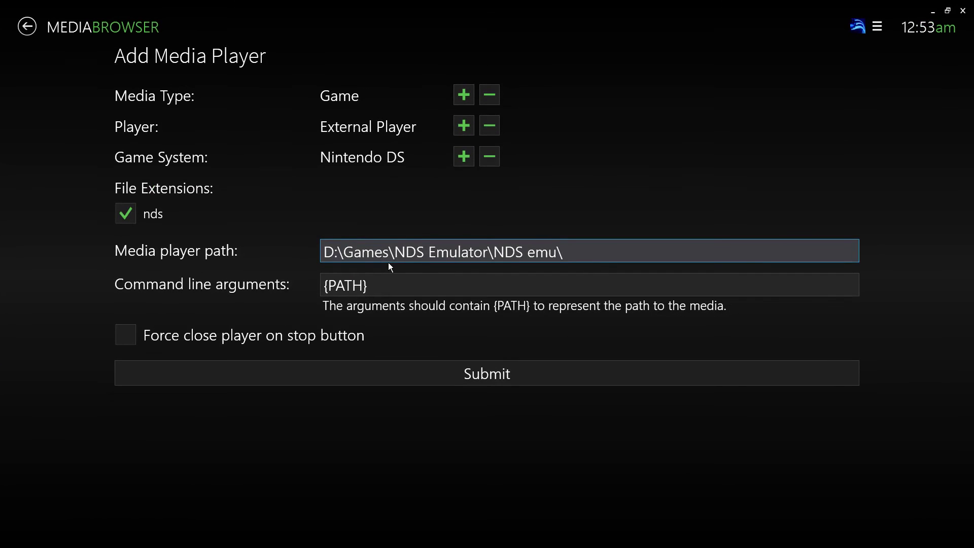
# Step: Copy the emulator's file name and append DeSmuME_x64.exe to the Nintendo DS media player path
pyautogui.hotkey('alt', 'Tab')
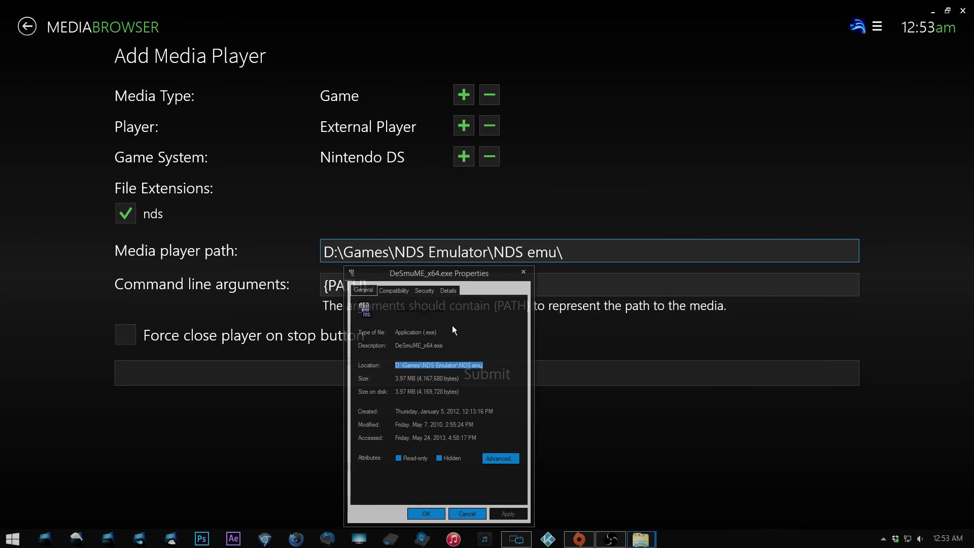
pyautogui.moveTo(444, 347); pyautogui.dragTo(396, 354)
pyautogui.hotkey('ctrl', 'c')
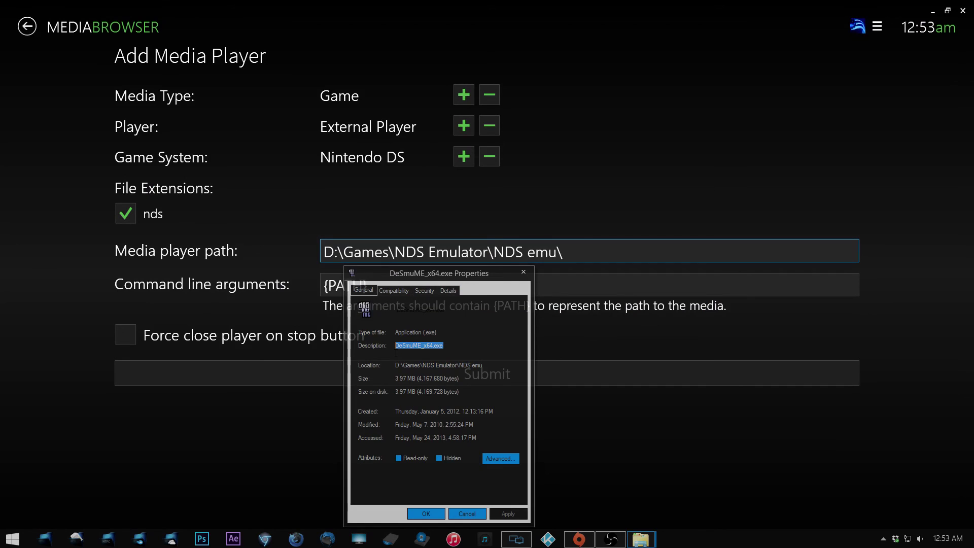
pyautogui.hotkey('alt', 'Tab')
pyautogui.hotkey('alt', 'Tab')
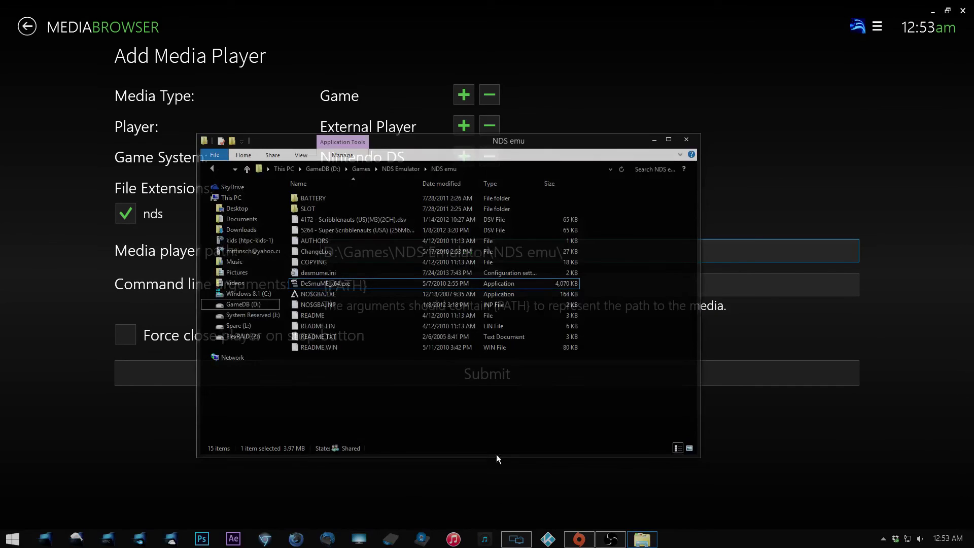
pyautogui.click(347, 285)
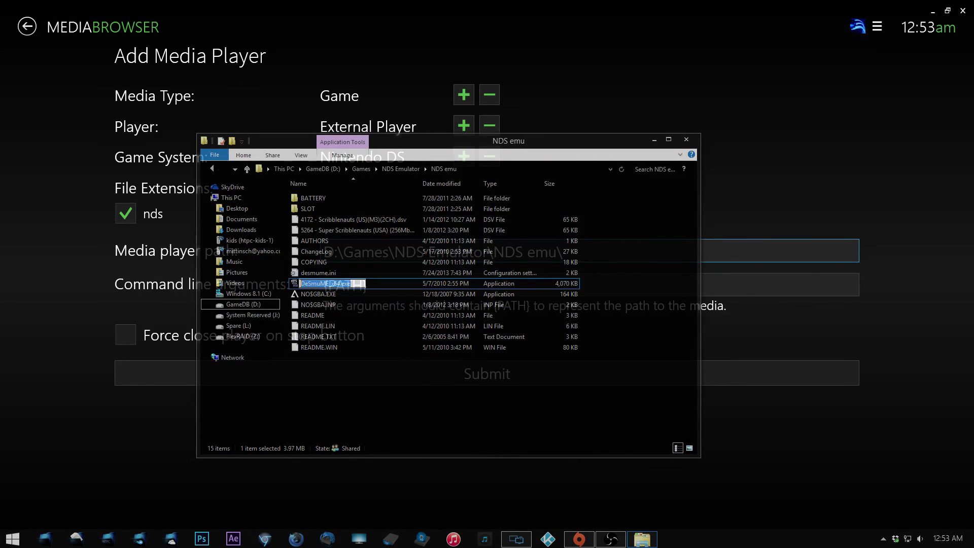
pyautogui.click(732, 255)
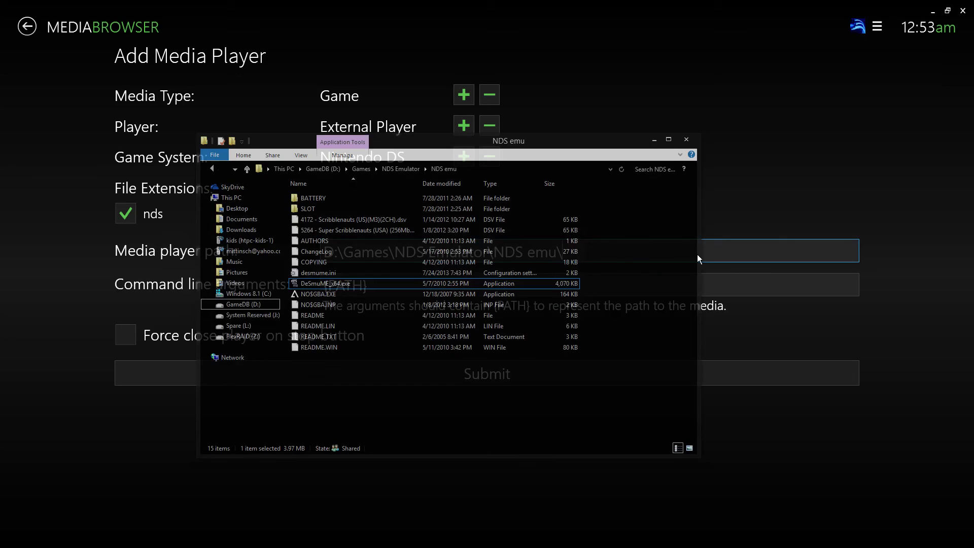
pyautogui.click(692, 141)
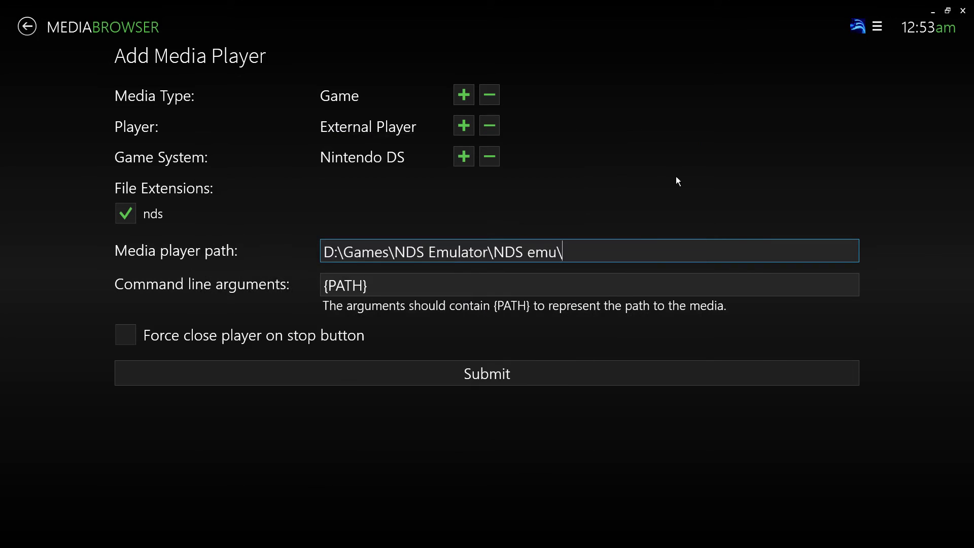
pyautogui.hotkey('ctrl', 'v')
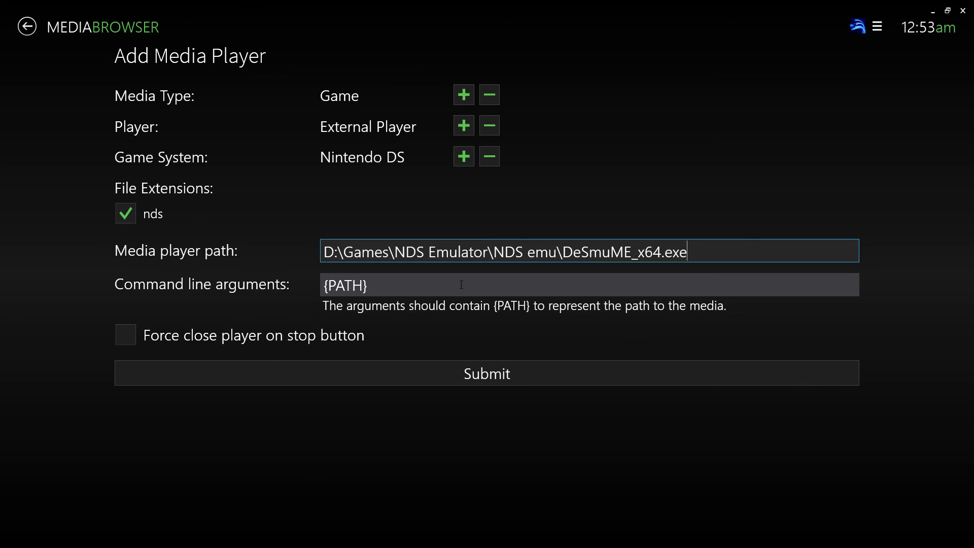
# Step: Force the Nintendo DS player to close on the stop button, submit the custom player and leave the system settings
pyautogui.click(133, 337)
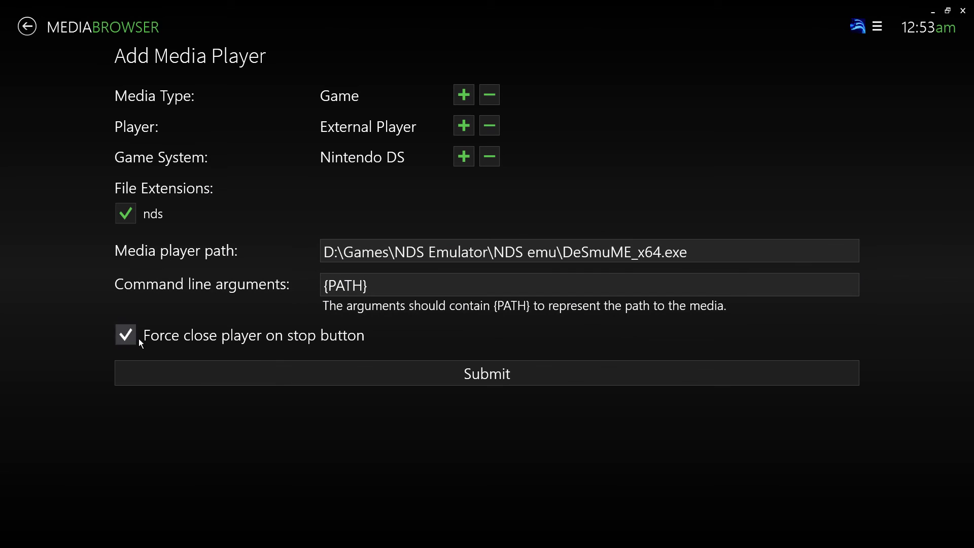
pyautogui.click(470, 374)
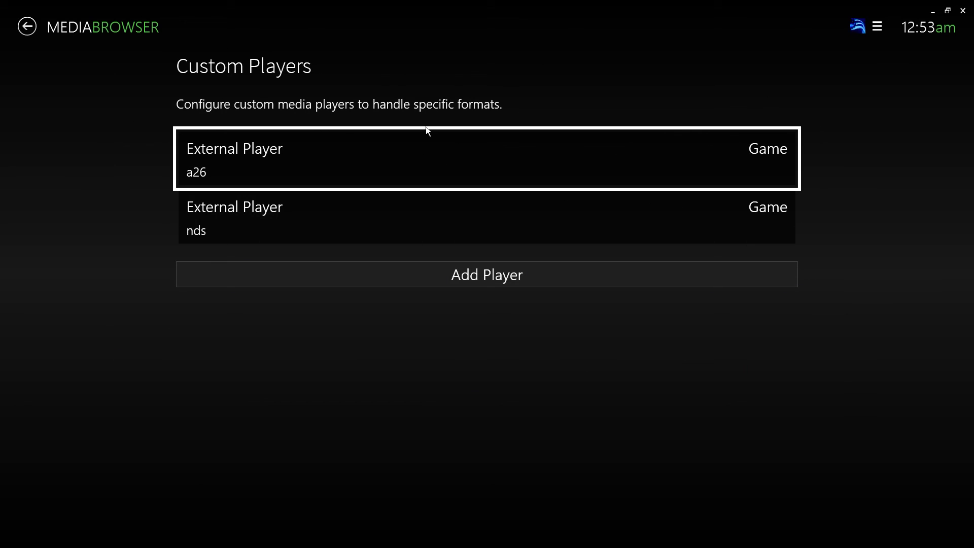
pyautogui.click(25, 27)
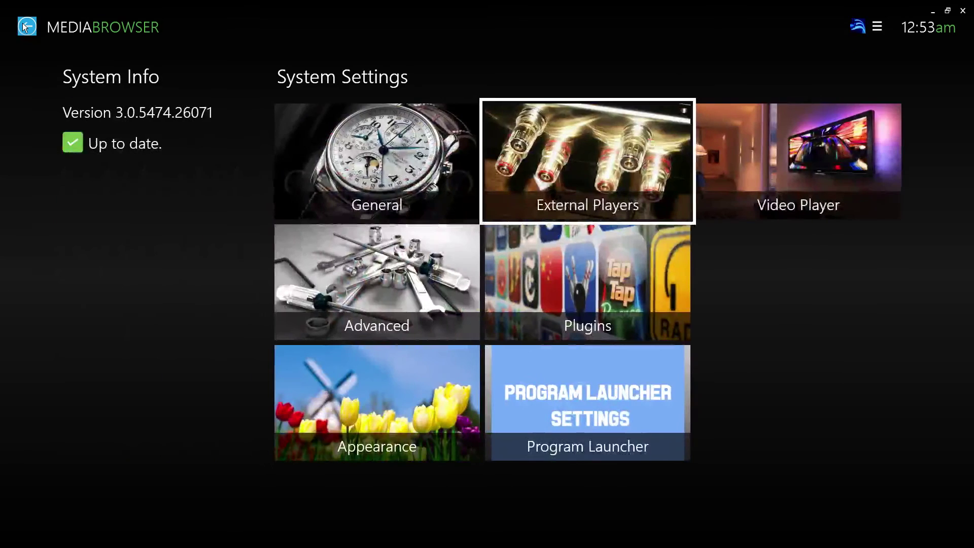
pyautogui.click(26, 27)
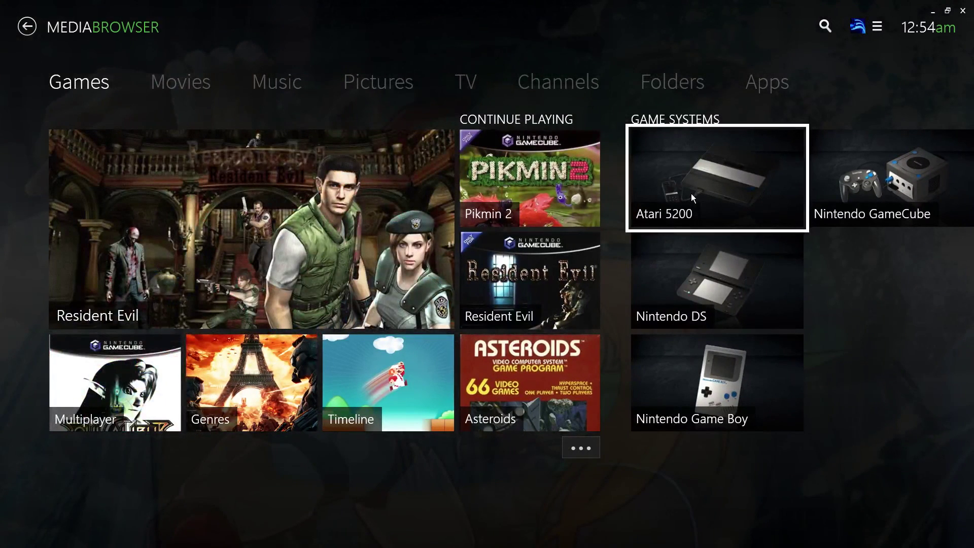
# Step: Open the Atari 5200 game system from the Games home screen and play Adventure
pyautogui.click(691, 195)
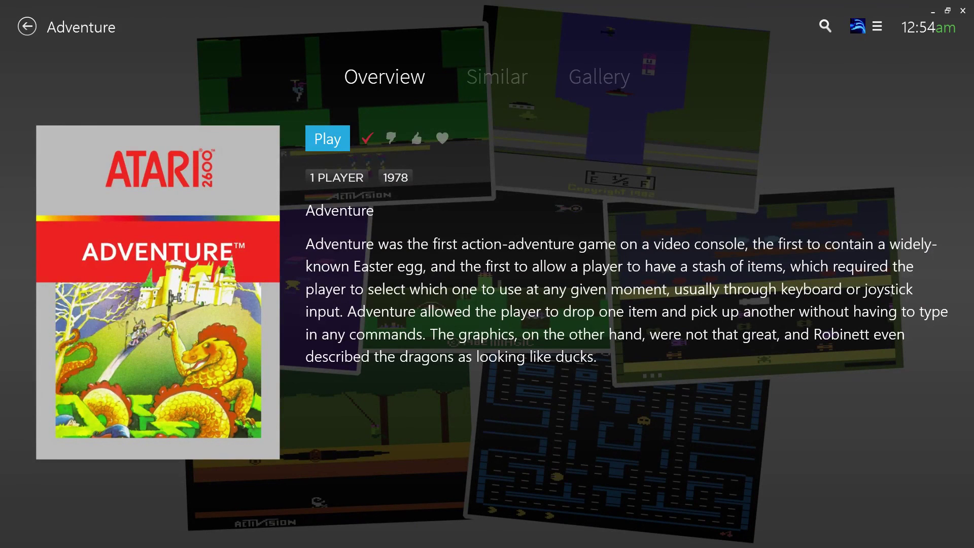
pyautogui.press('Return')
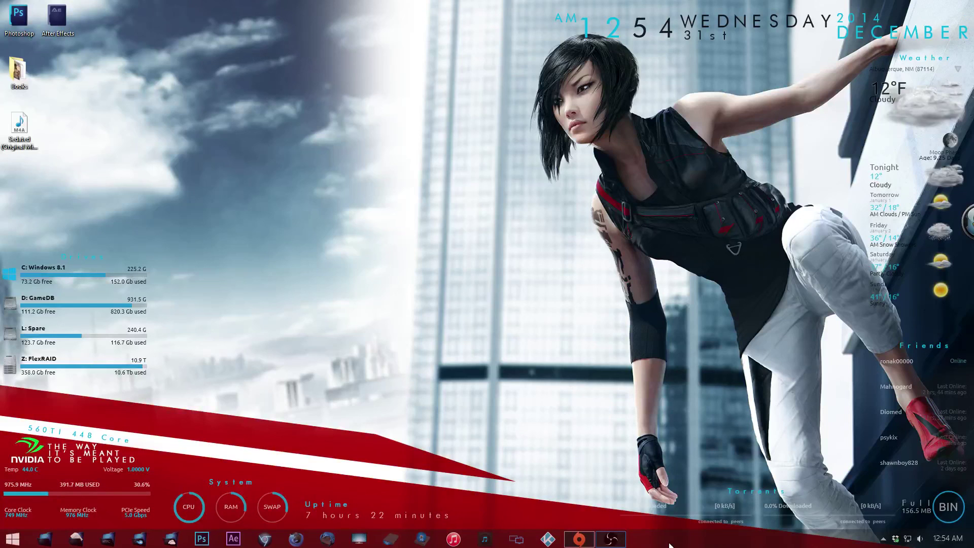
pyautogui.click(610, 539)
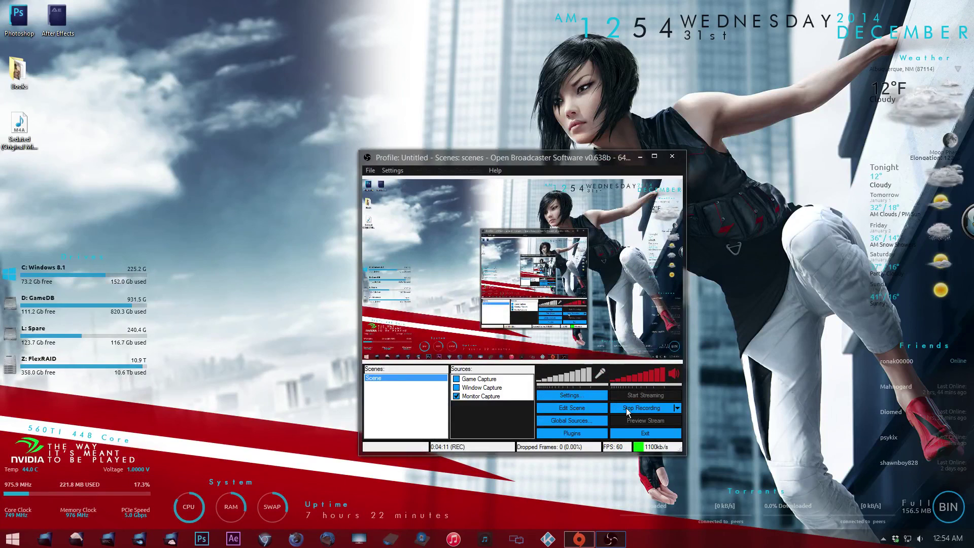